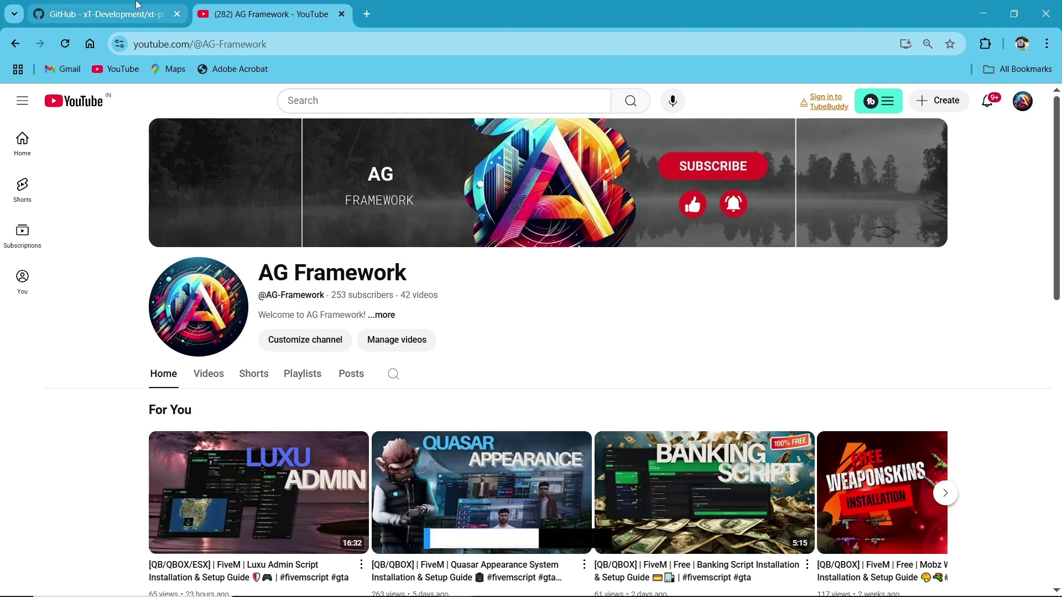
Download the xt-printers repository as xt-printers-main.zip into Pictures and extract it there
click(99, 14)
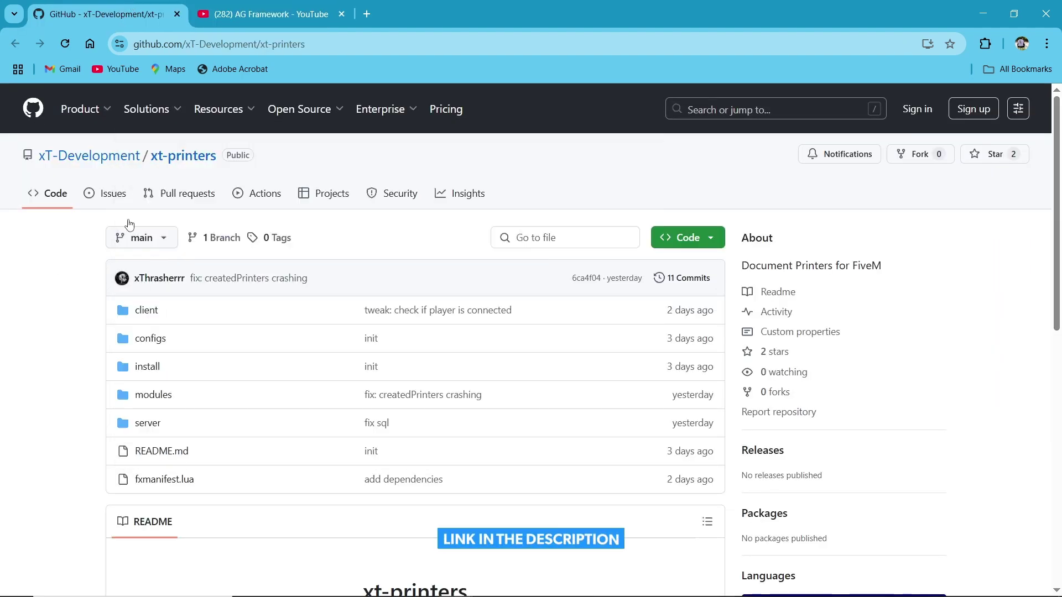
click(696, 238)
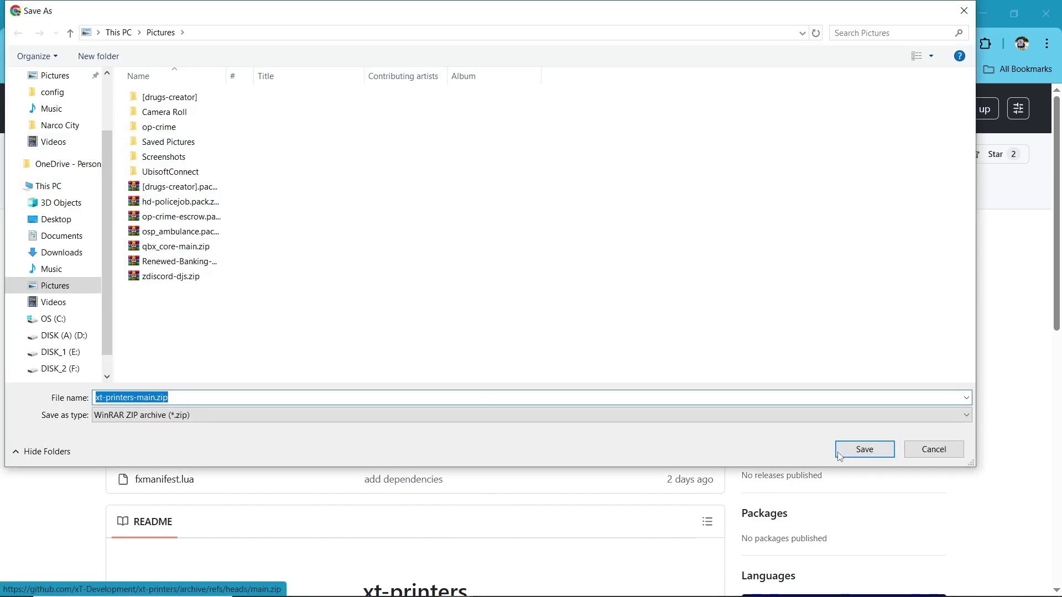
click(864, 449)
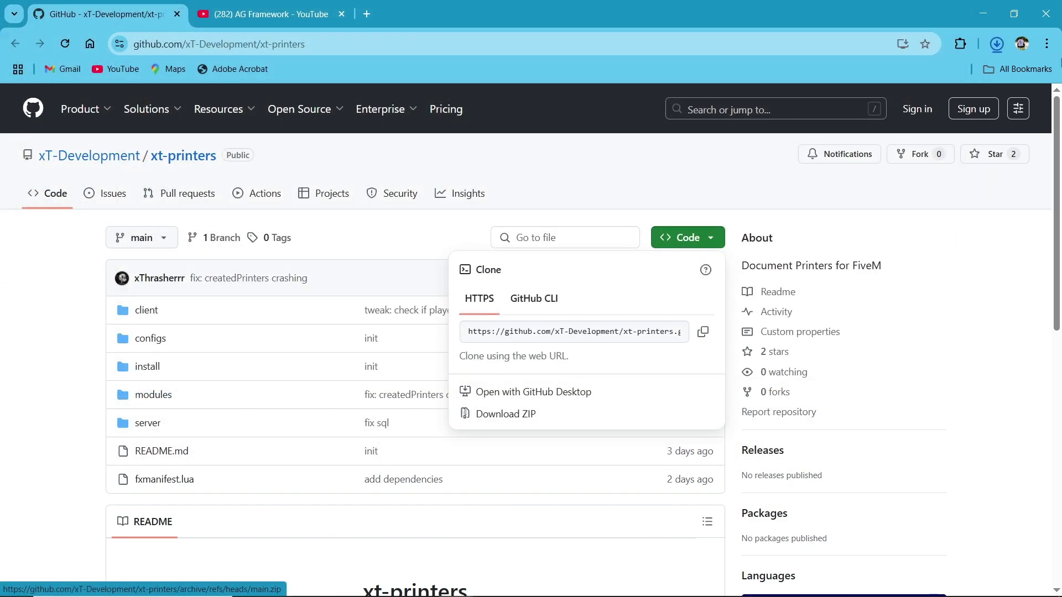
click(961, 73)
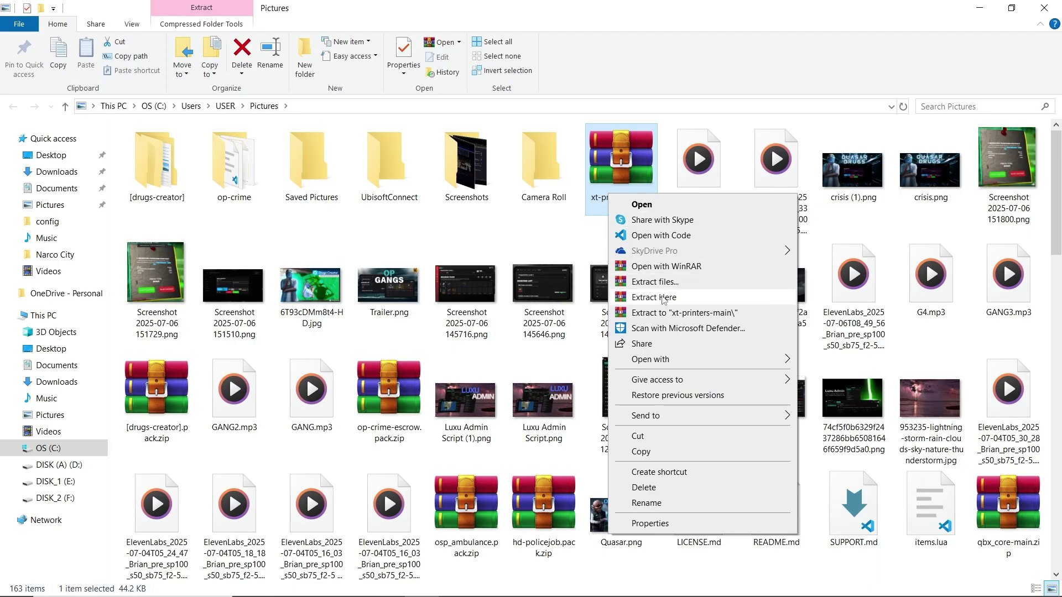
click(664, 298)
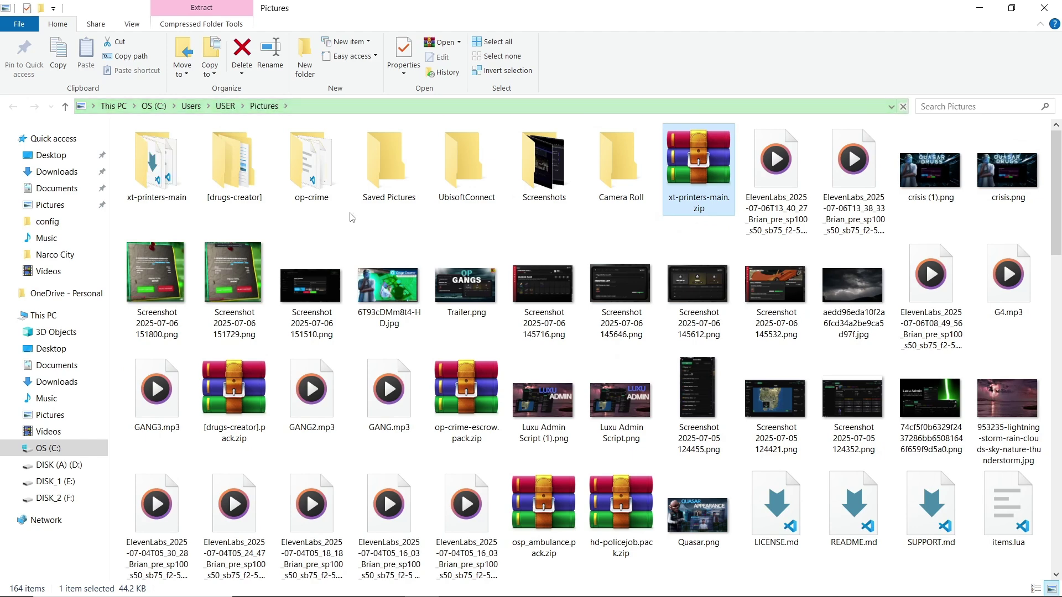
Paste the extracted xt-printers-main folder into the Narco City server's resources folder
click(166, 192)
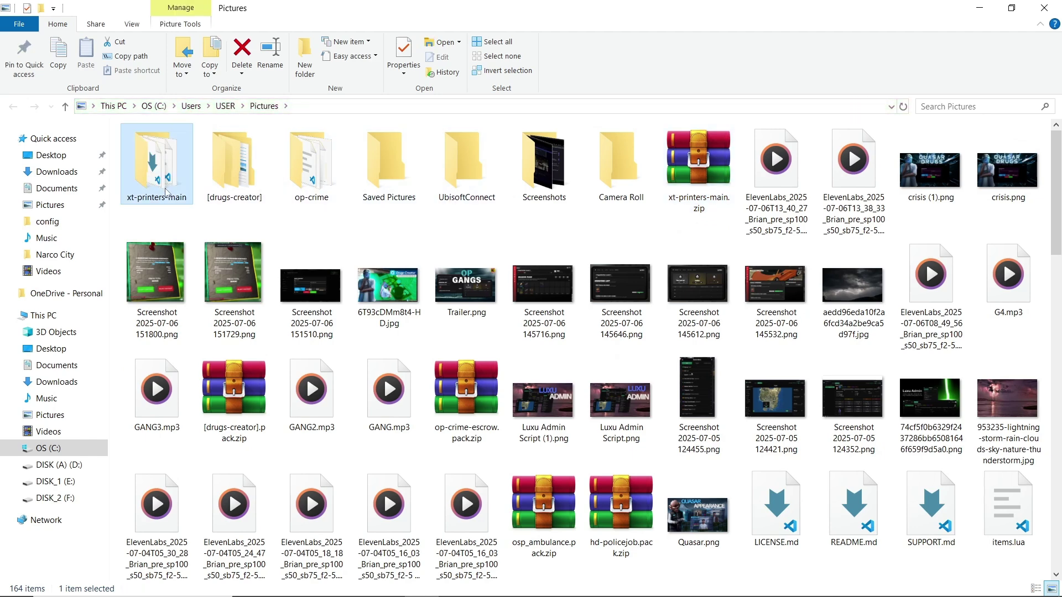
click(55, 254)
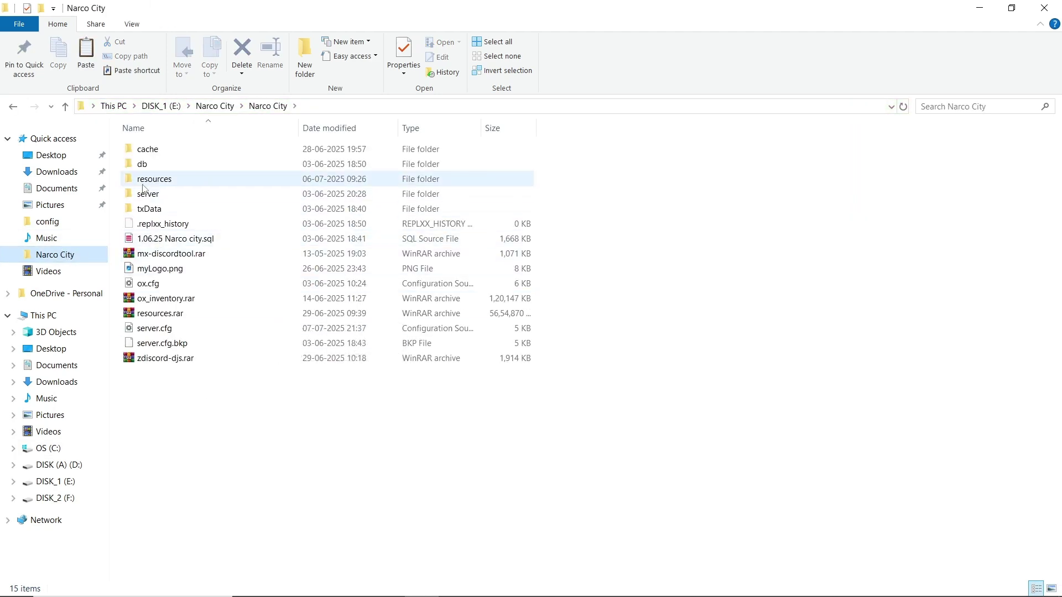
double_click(144, 182)
key(ctrl+v)
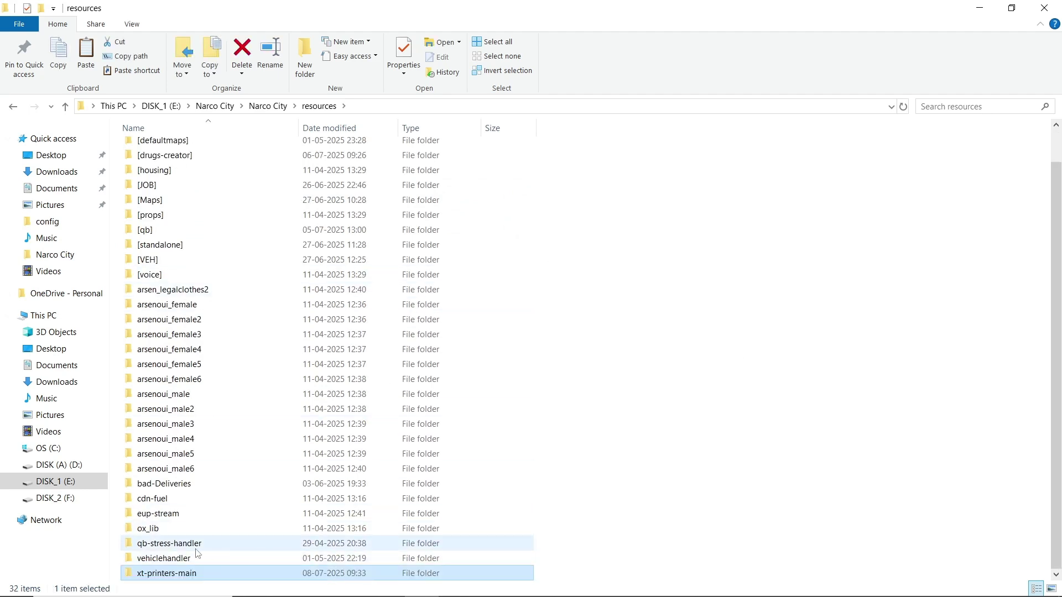
Rename the pasted folder to xt-printers and open it
key(F2)
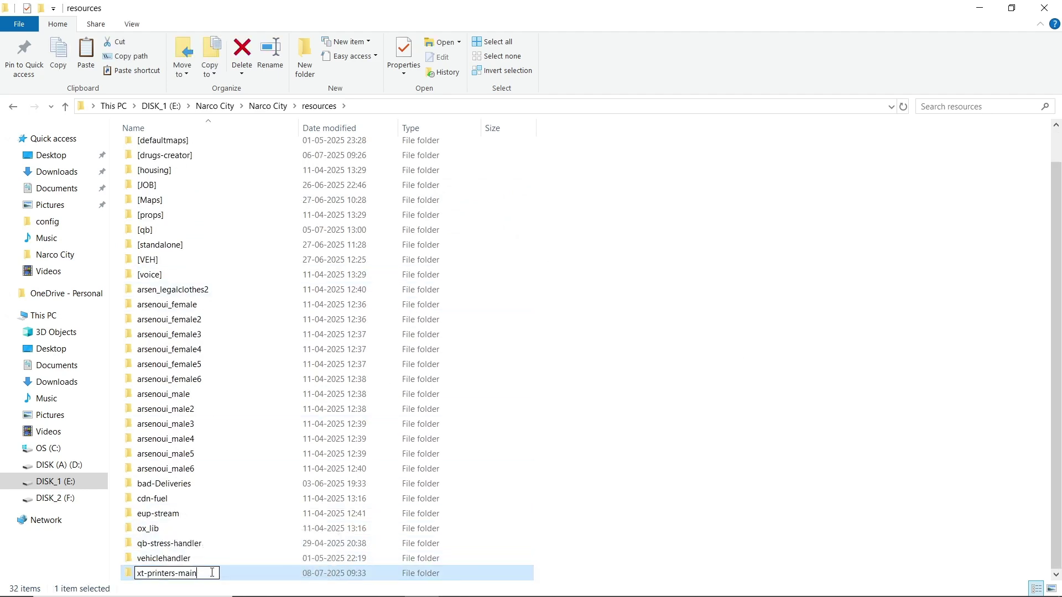
key(End)
key(BackSpace)
key(BackSpace)
key(BackSpace)
key(BackSpace)
key(Return)
double_click(214, 574)
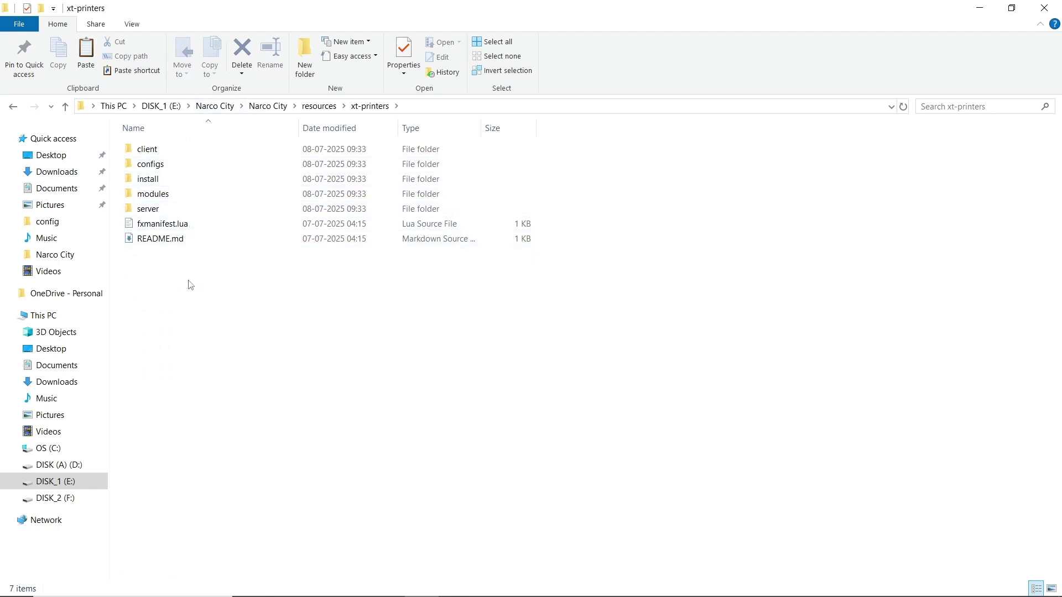
Go into the xt-printers install folder and select items.lua
double_click(173, 184)
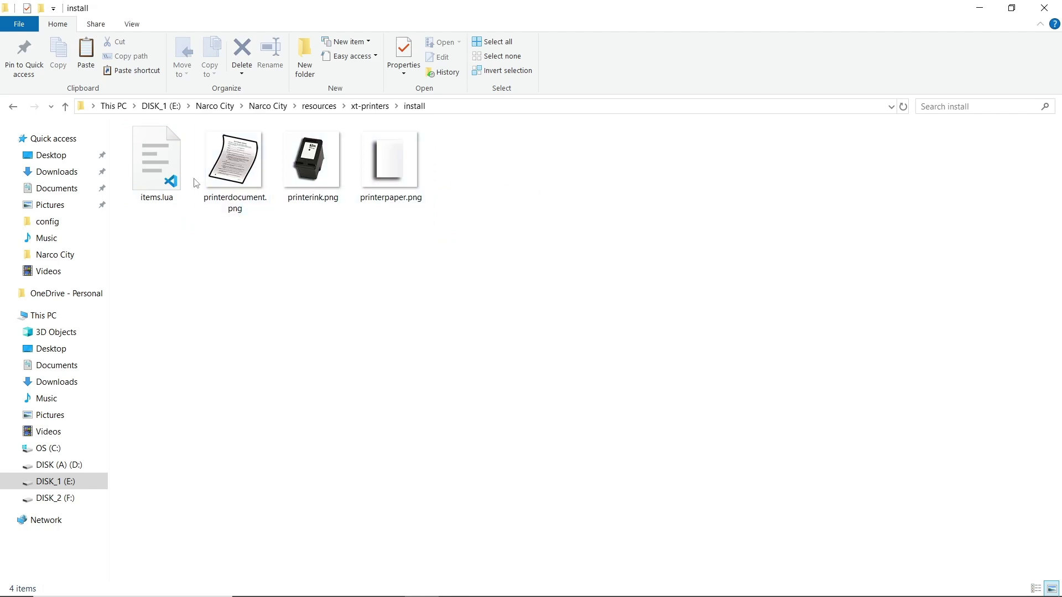
click(170, 185)
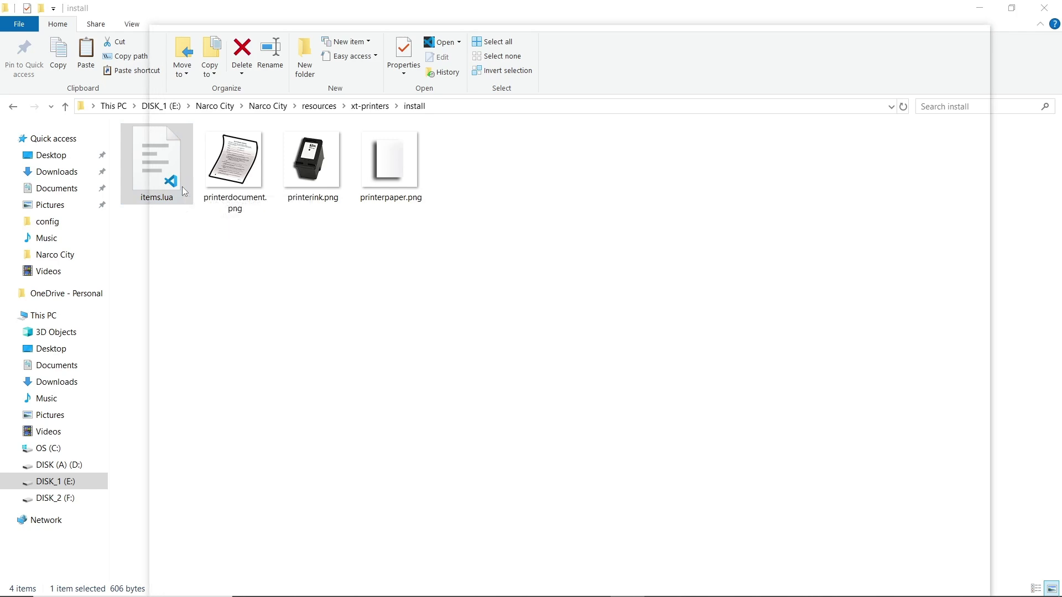
Copy the three printer item definitions on lines 8–34 of the install items.lua
scroll(275, 365, down, 4)
scroll(275, 354, up, 4)
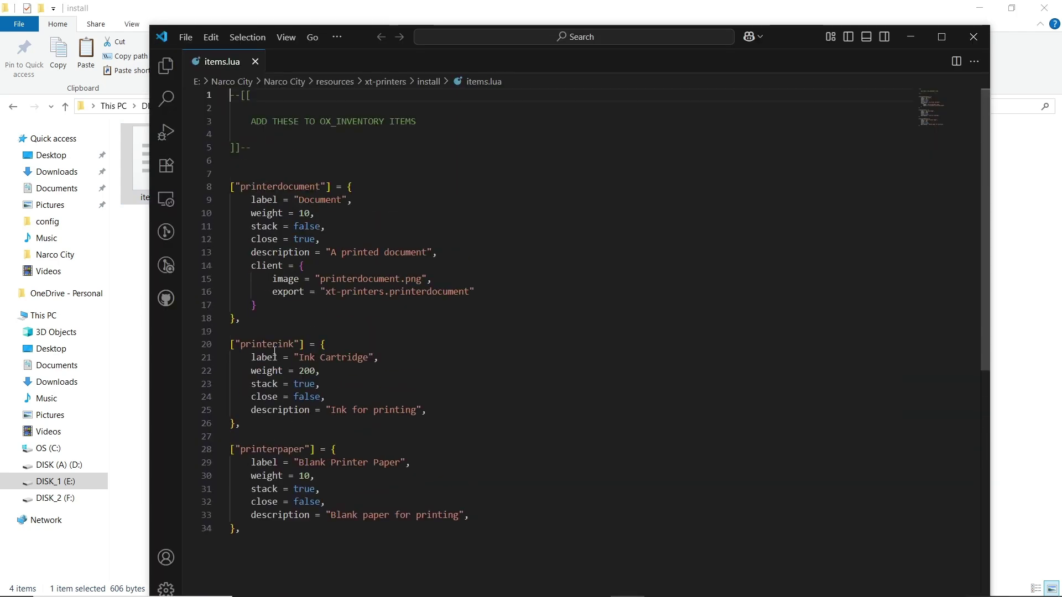
drag(253, 530, 230, 187)
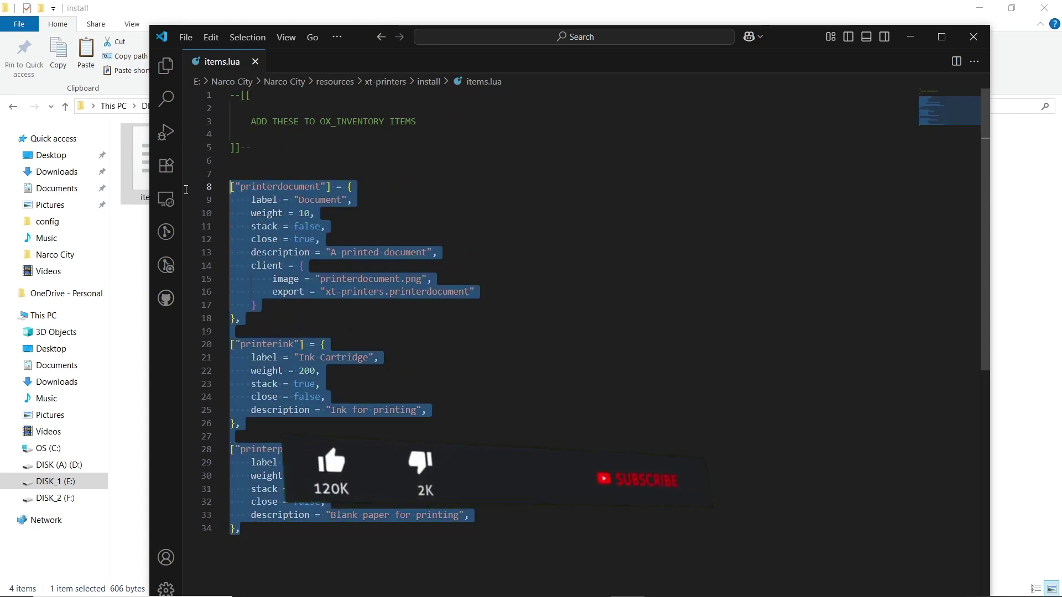
right_click(245, 242)
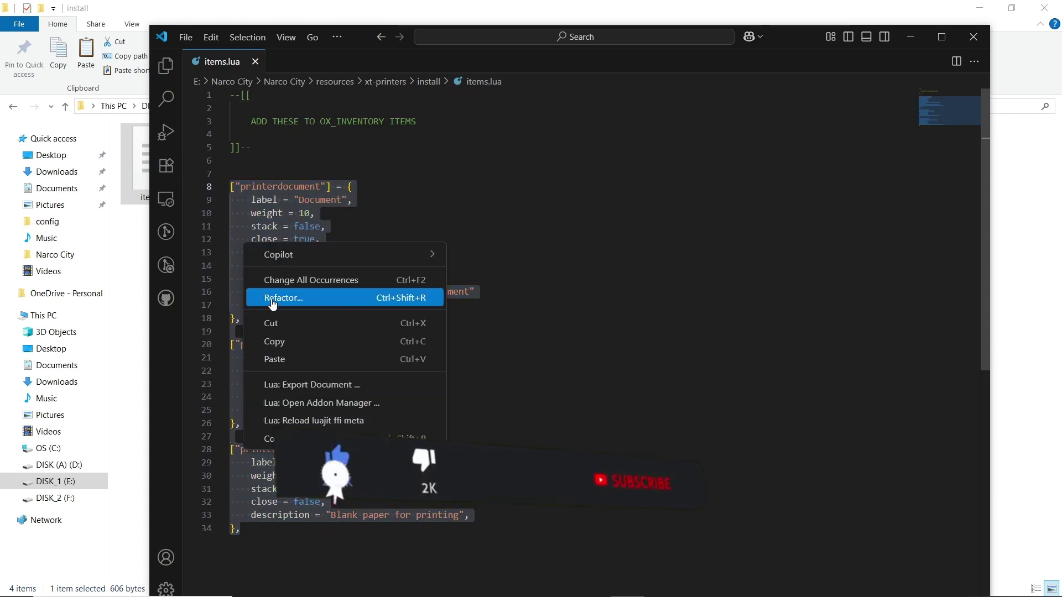
click(271, 339)
Find and open ox_inventory's data/items.lua inside the [qb] resources folder
click(911, 36)
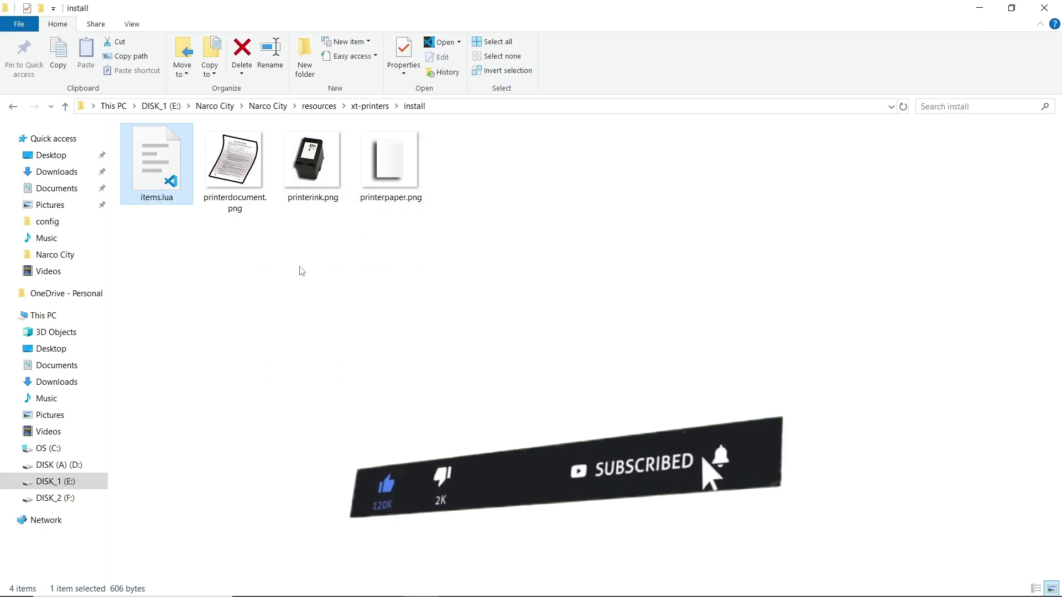
click(298, 268)
key(BackSpace)
key(BackSpace)
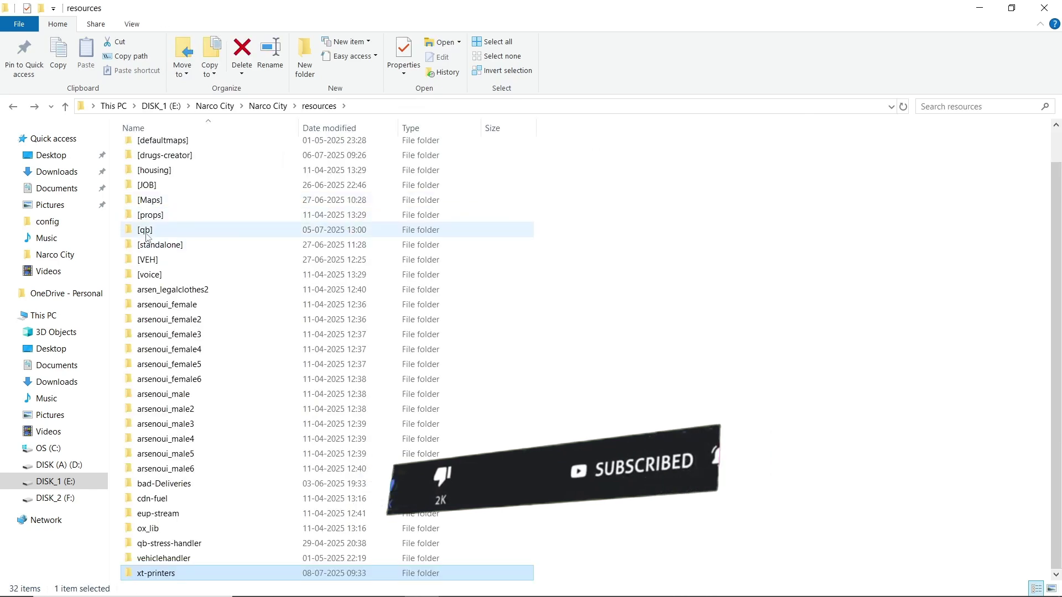
double_click(166, 231)
scroll(166, 332, down, 5)
click(168, 395)
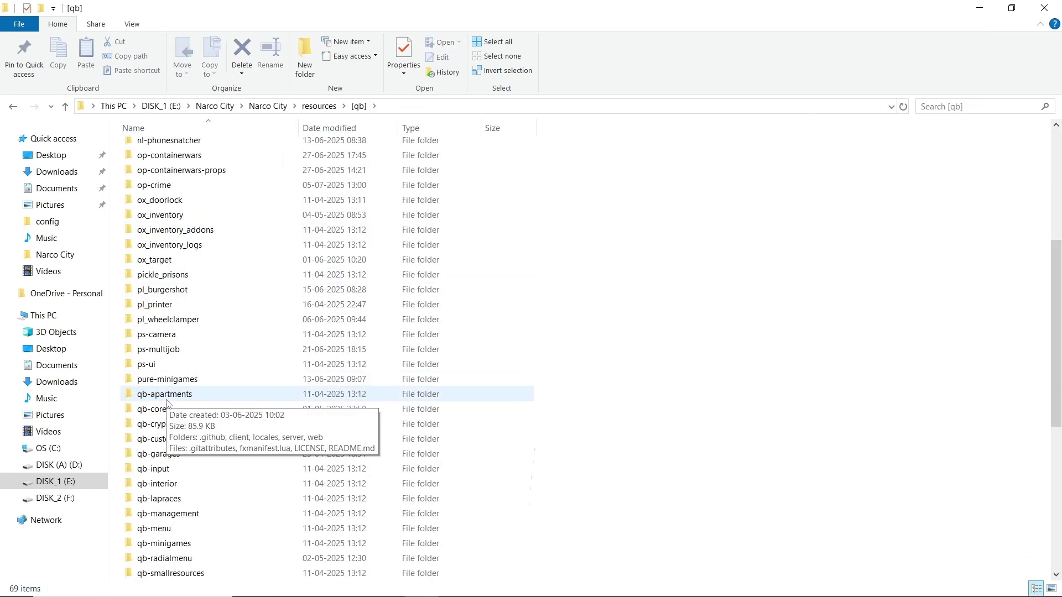
double_click(158, 230)
key(BackSpace)
click(152, 221)
double_click(152, 222)
key(BackSpace)
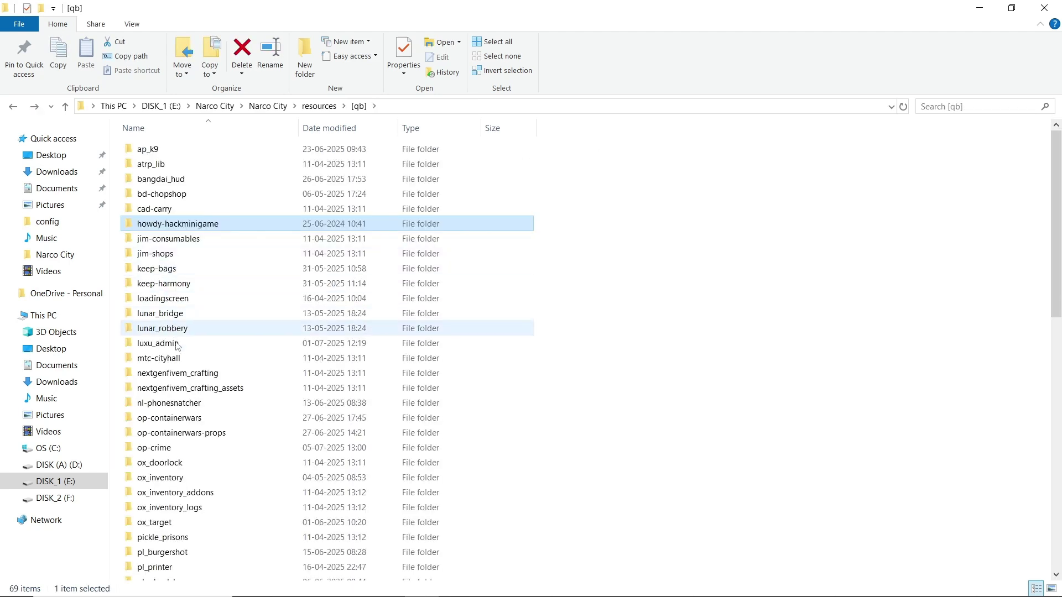
double_click(176, 479)
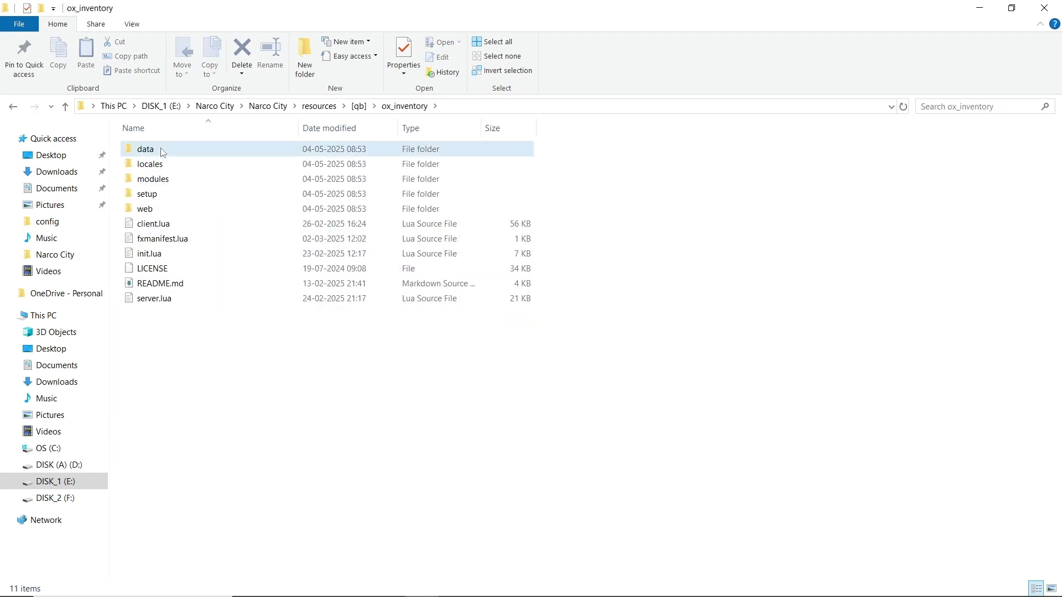
double_click(159, 148)
double_click(183, 195)
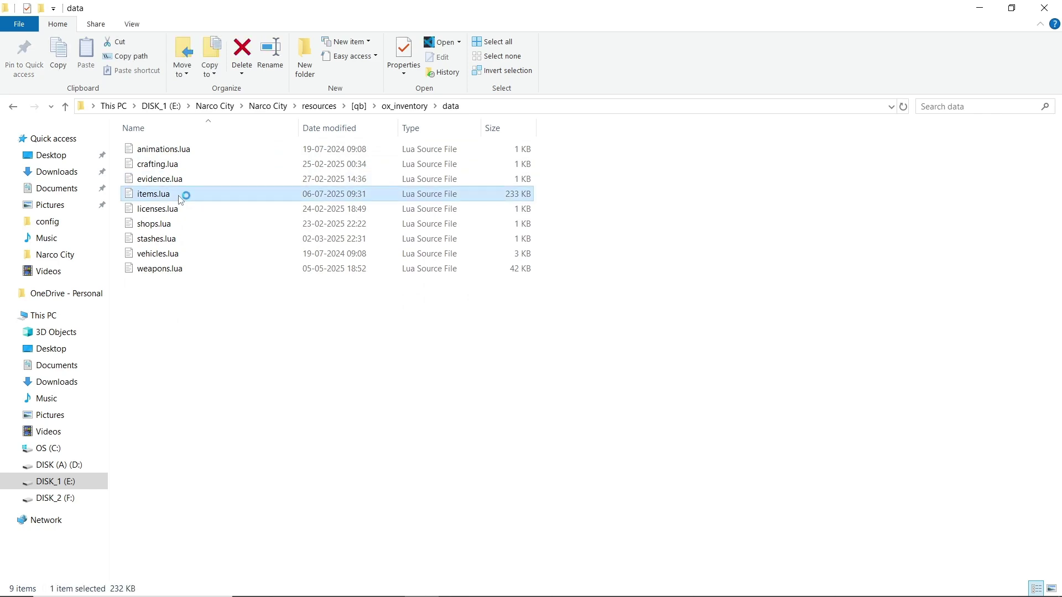
Paste the printer item definitions right after return { and close the editor
key(Return)
key(Return)
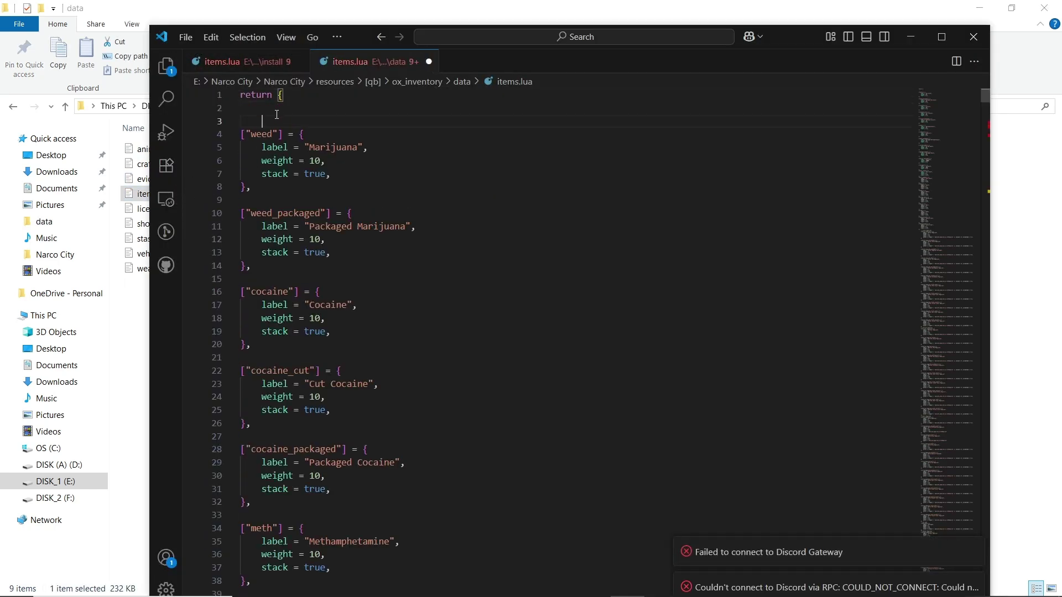
click(256, 113)
key(ctrl+v)
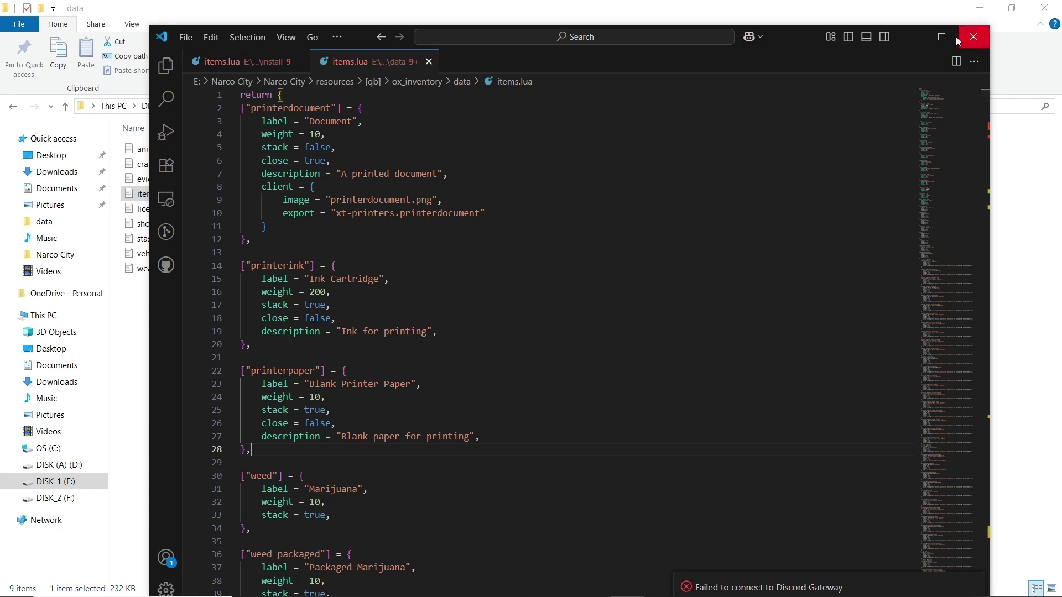
click(974, 37)
key(alt+Up)
key(alt+Up)
key(alt+Up)
Copy printerdocument, printerink and printerpaper PNGs from the xt-printers install folder
scroll(210, 410, down, 2)
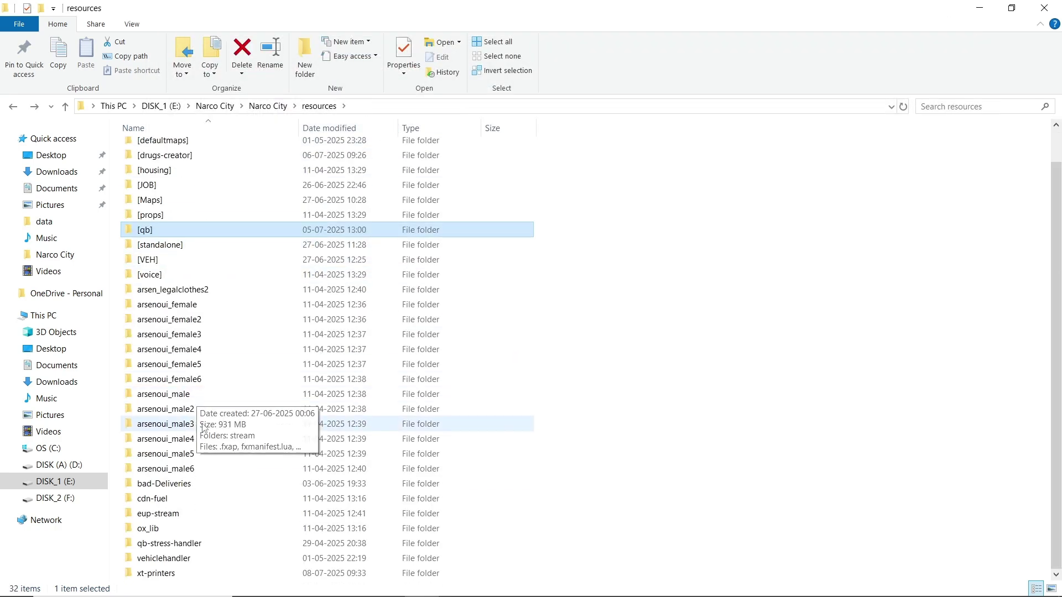
double_click(188, 571)
double_click(176, 180)
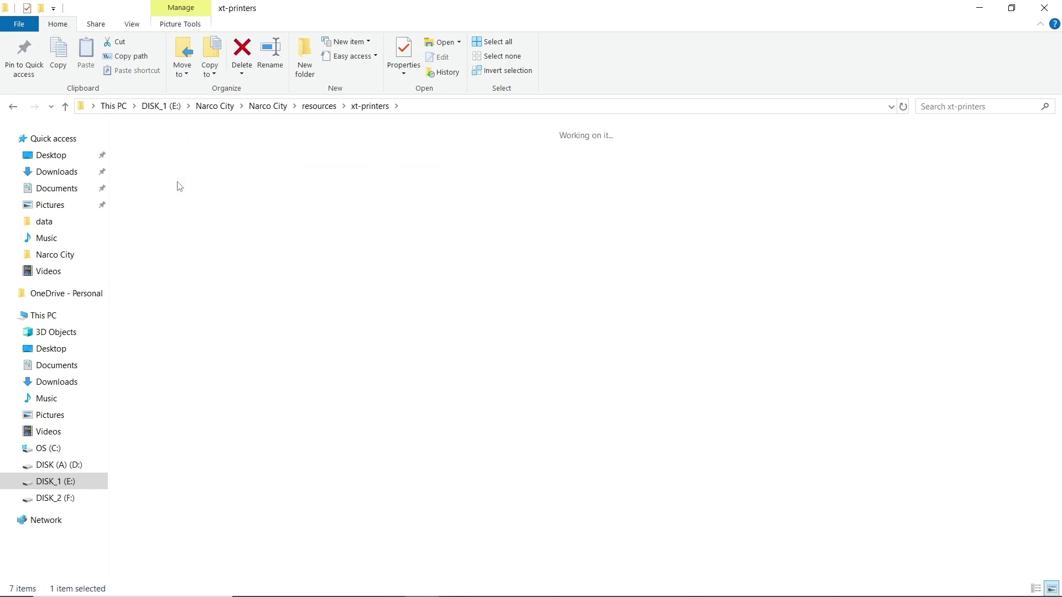
drag(529, 179, 262, 187)
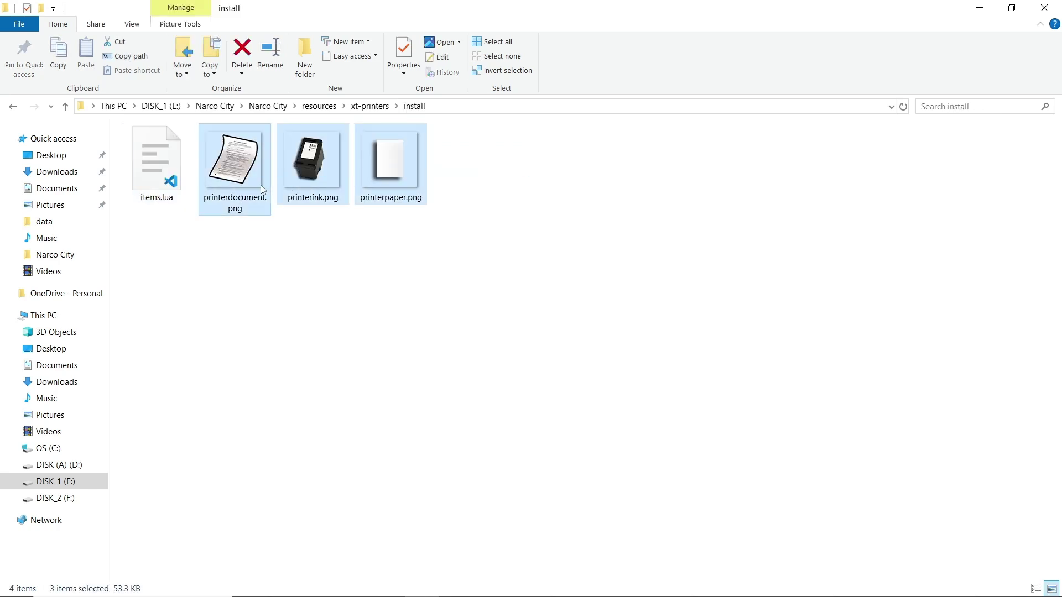
right_click(263, 187)
click(303, 511)
Paste the three images into [qb]/ox_inventory/web/images, replacing the existing files
key(BackSpace)
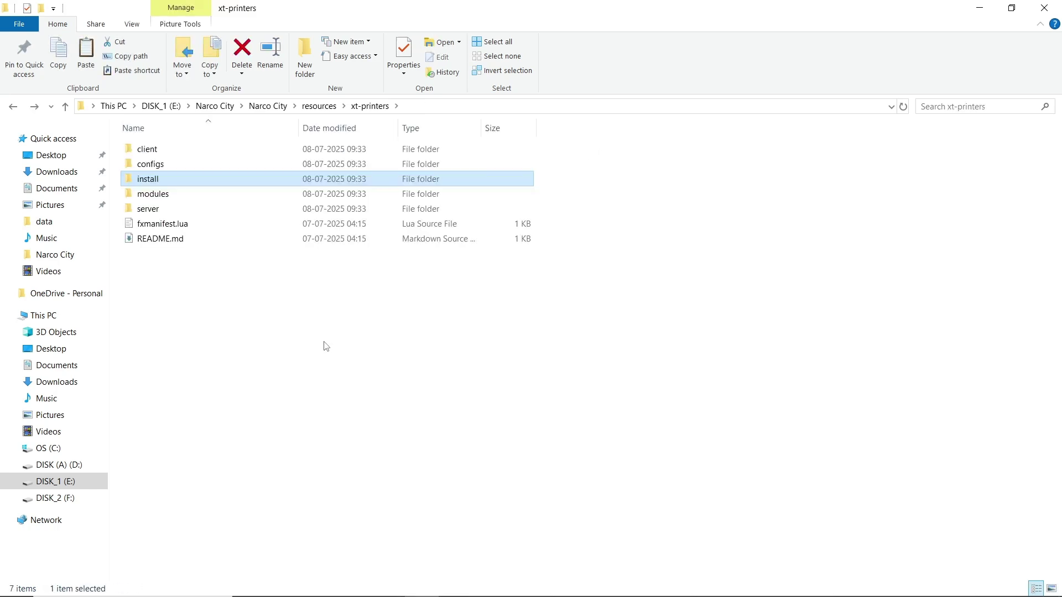
key(BackSpace)
double_click(166, 230)
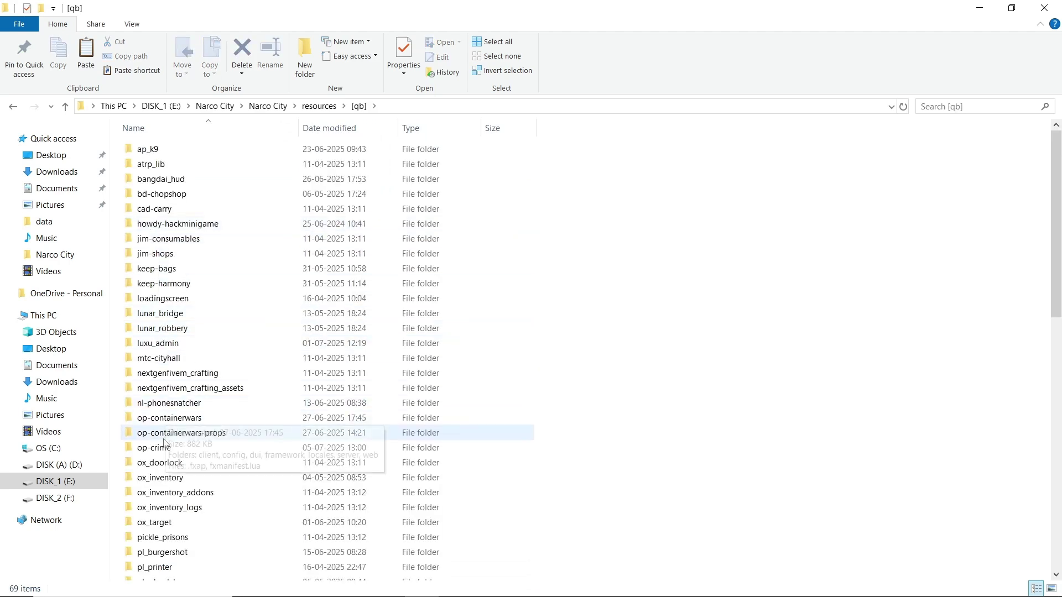
click(175, 466)
double_click(175, 475)
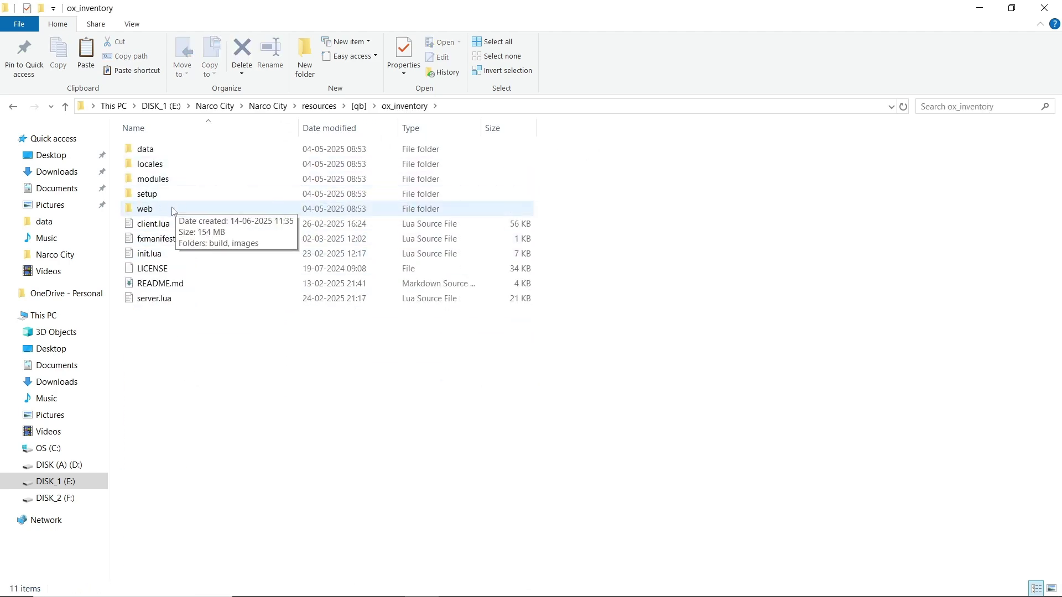
double_click(166, 209)
double_click(171, 164)
key(ctrl+v)
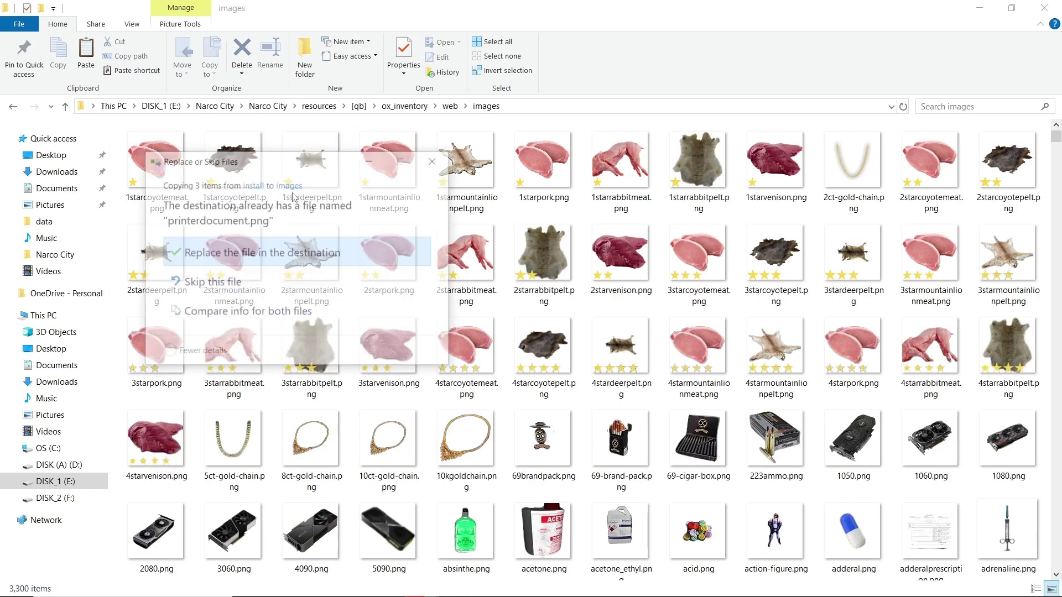
click(284, 248)
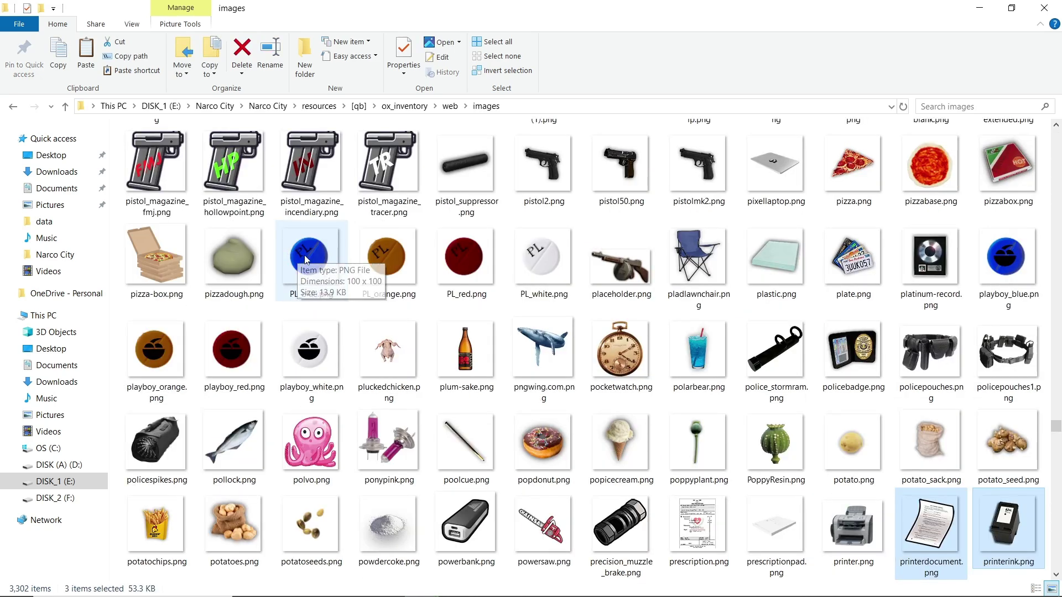
Navigate back to the xt-printers folder in resources
key(BackSpace)
key(BackSpace)
key(BackSpace)
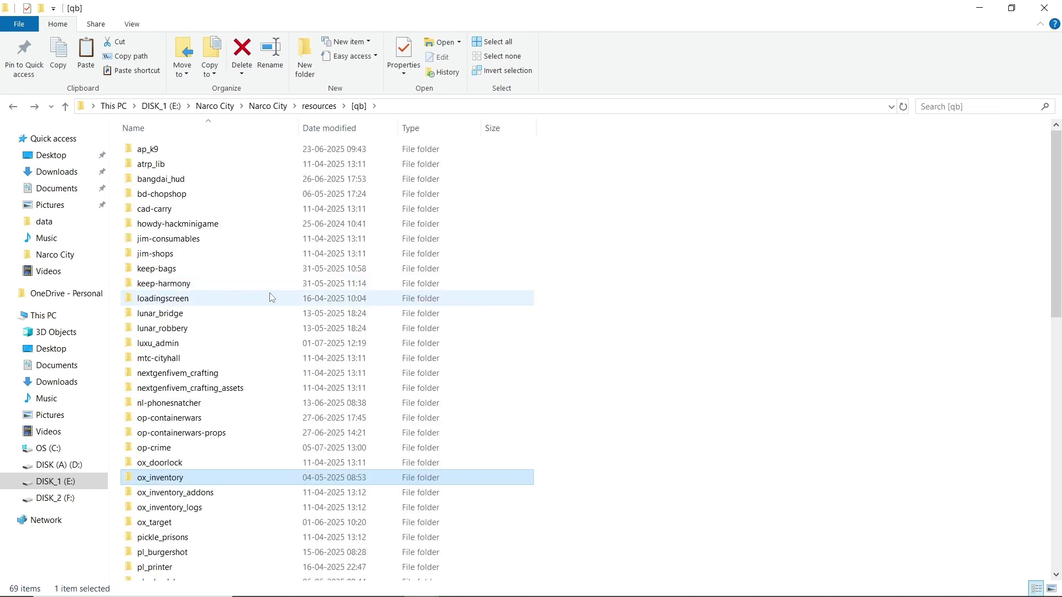
key(BackSpace)
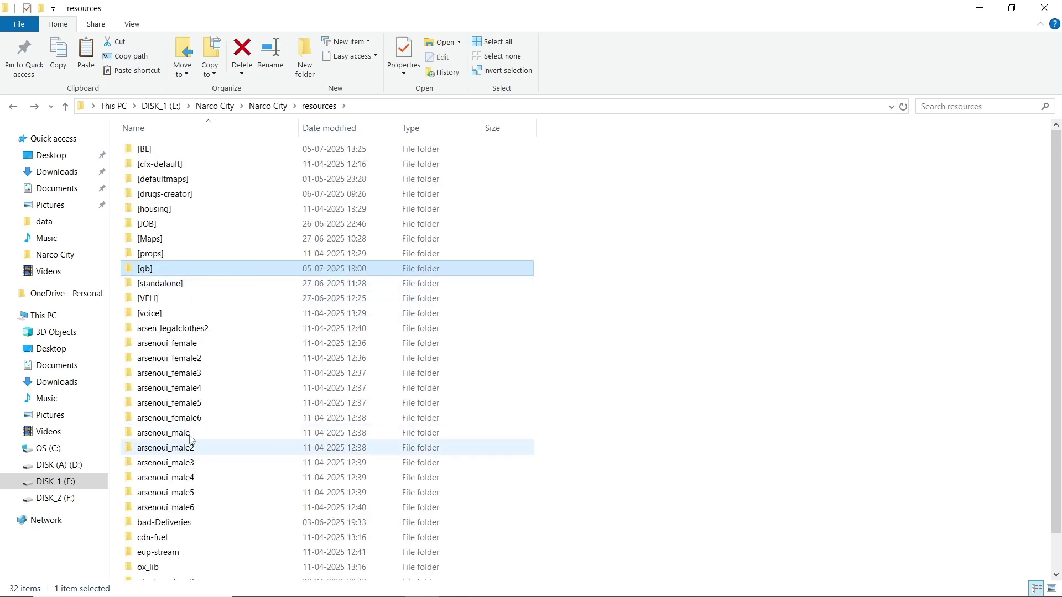
scroll(190, 426, down, 1)
click(155, 575)
click(156, 575)
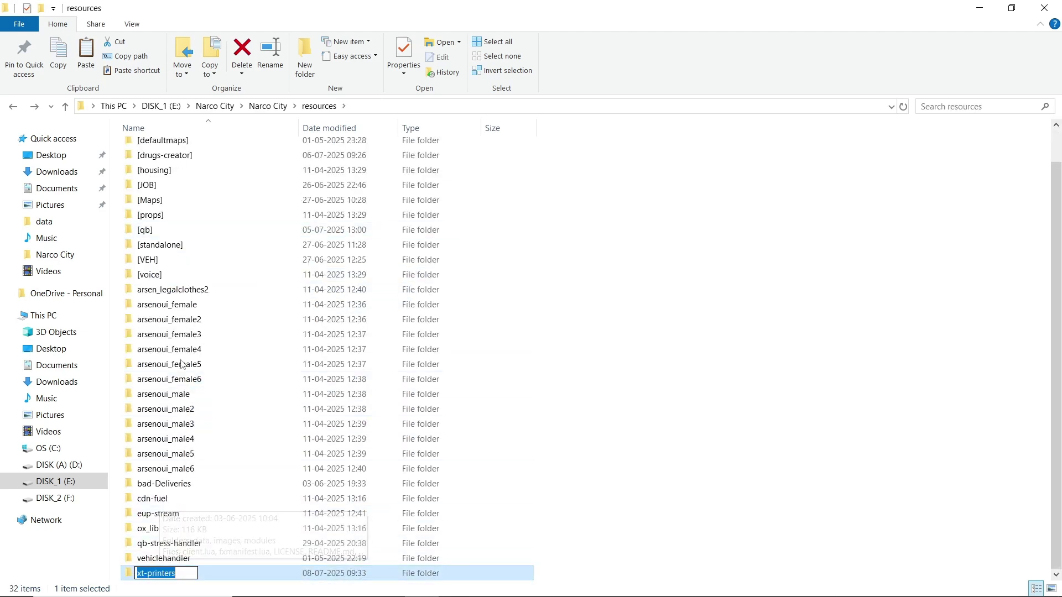
Open xt-printers configs/shared.lua and check debugPrints, maxPaper 100 and the allowed jobs
double_click(204, 575)
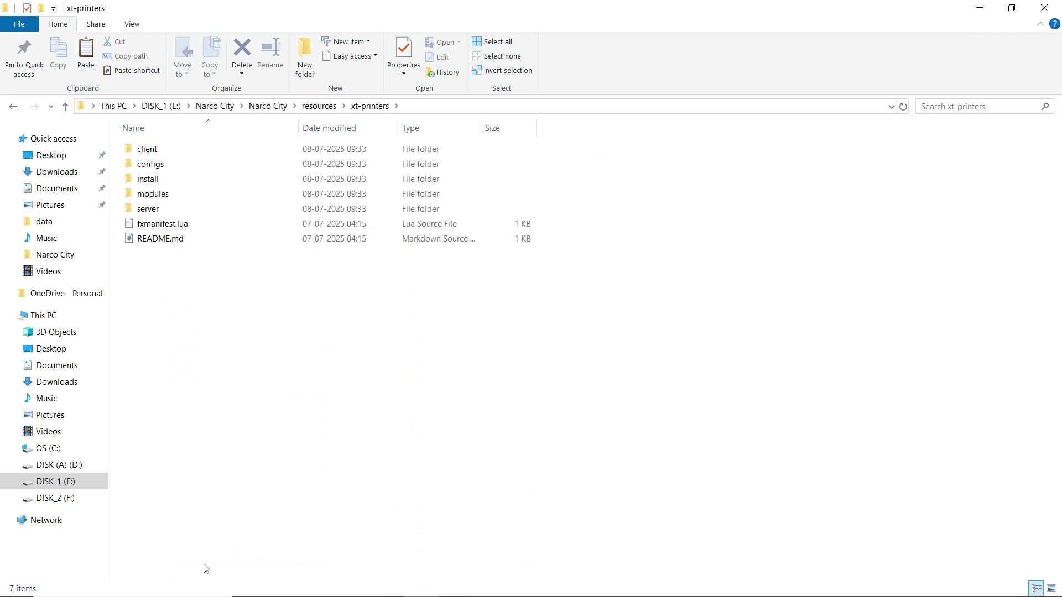
click(156, 166)
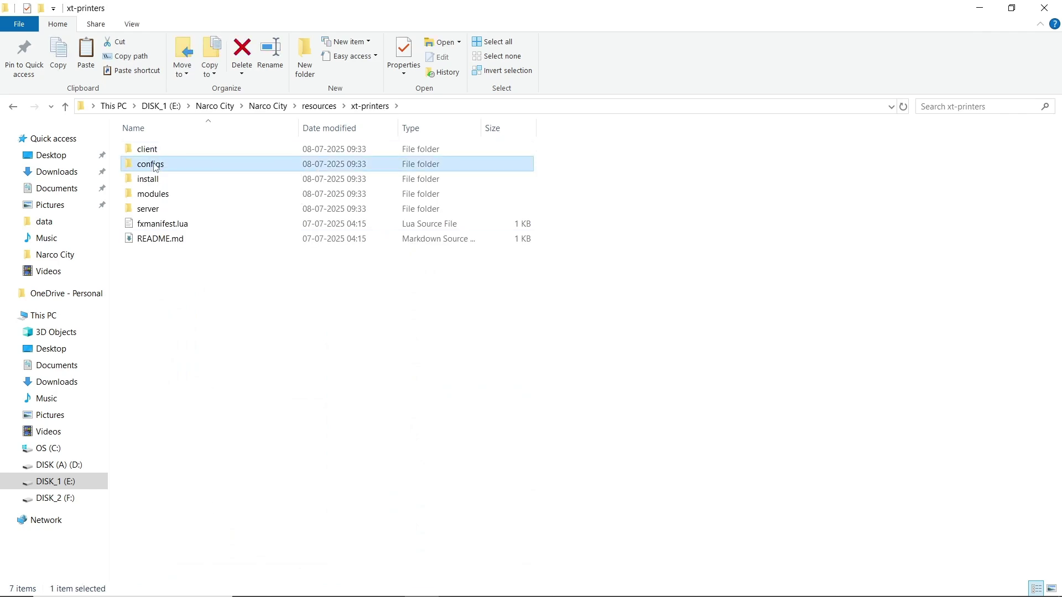
double_click(156, 166)
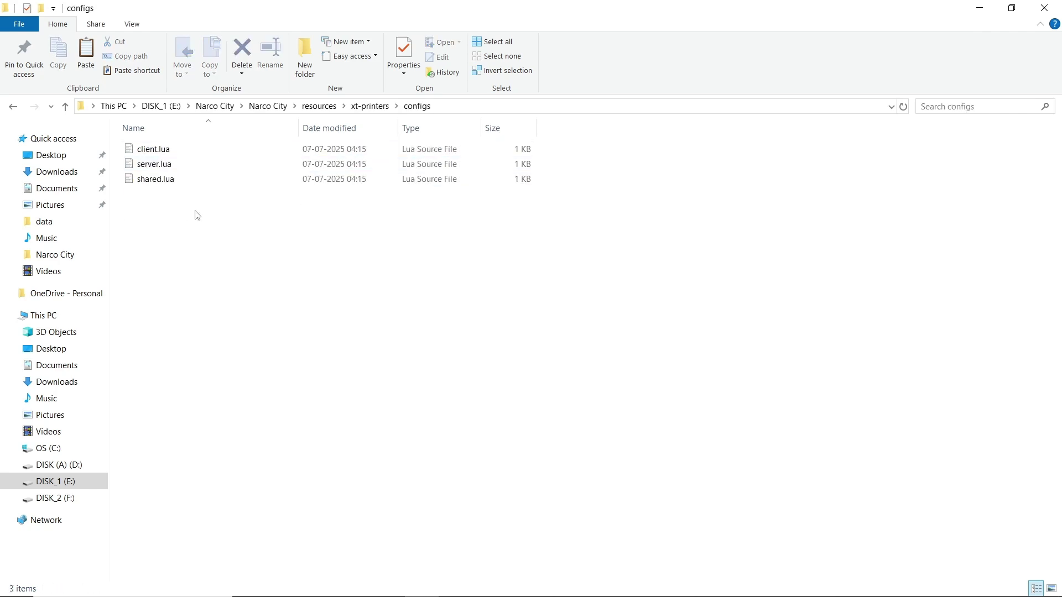
click(184, 177)
double_click(184, 177)
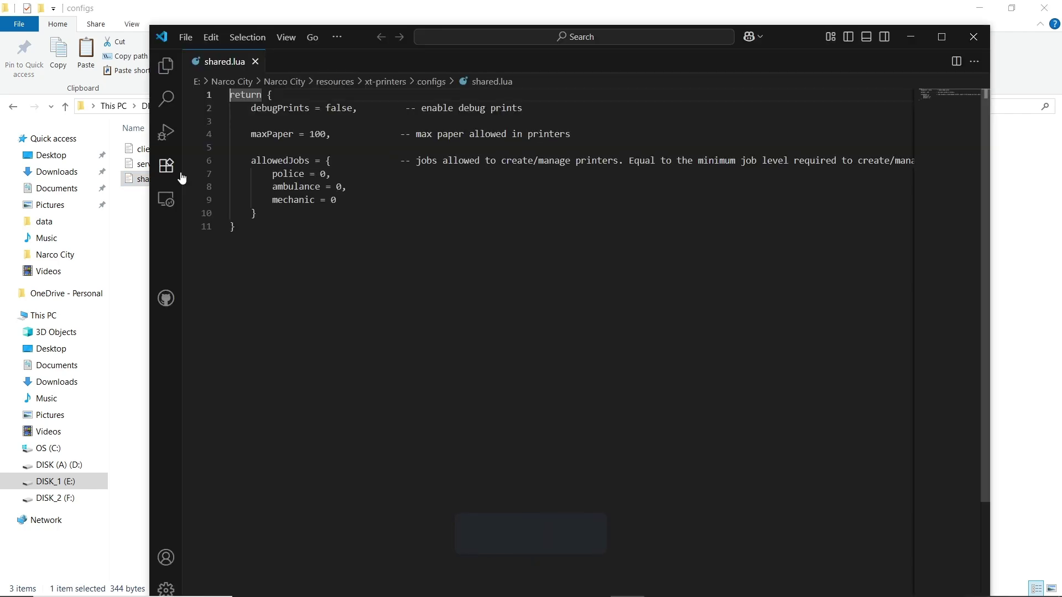
double_click(280, 108)
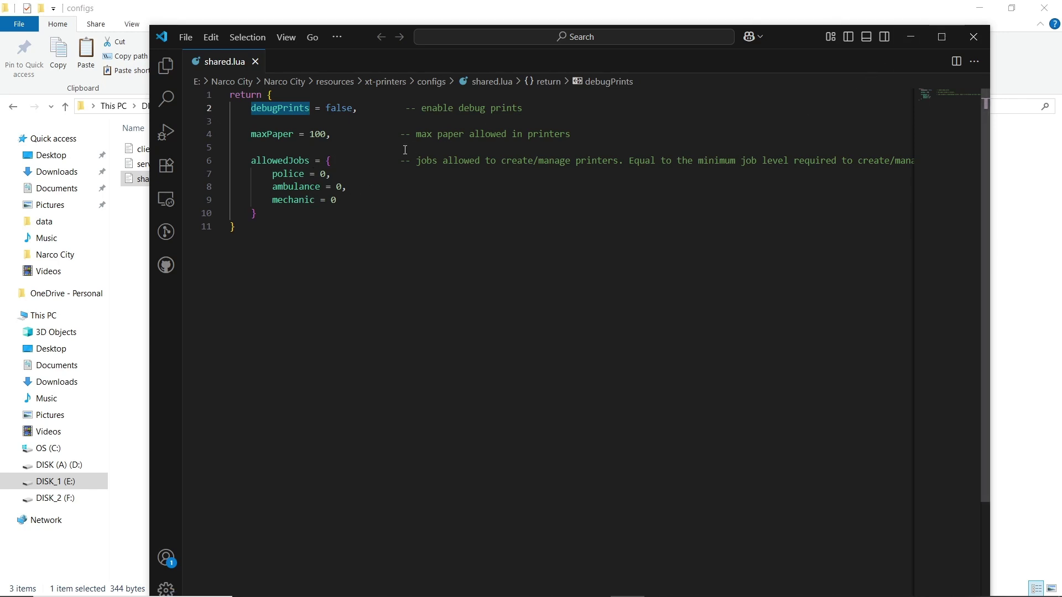
click(969, 37)
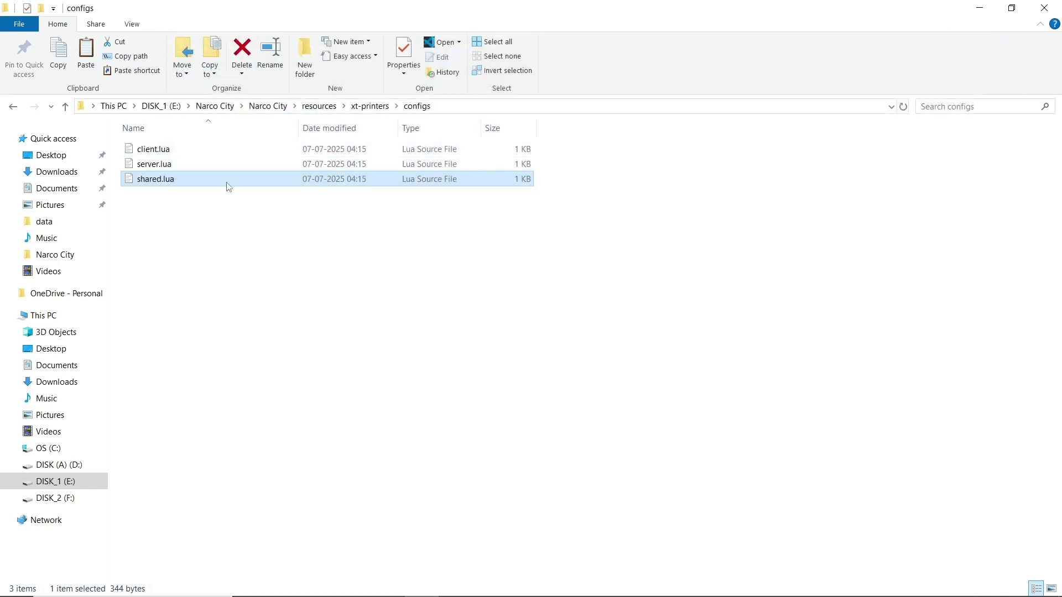
click(253, 167)
double_click(251, 166)
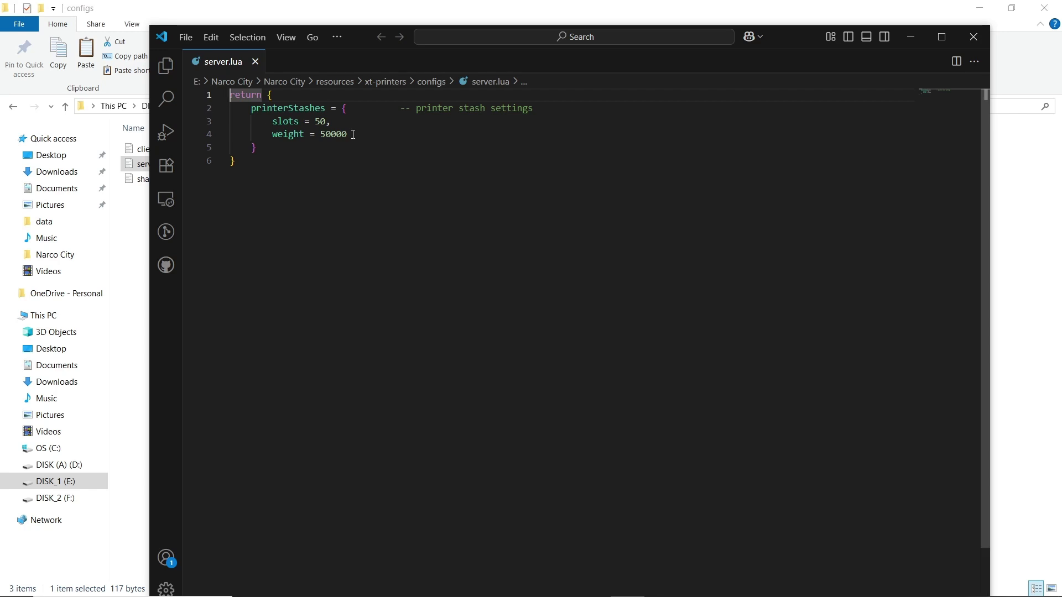
click(973, 37)
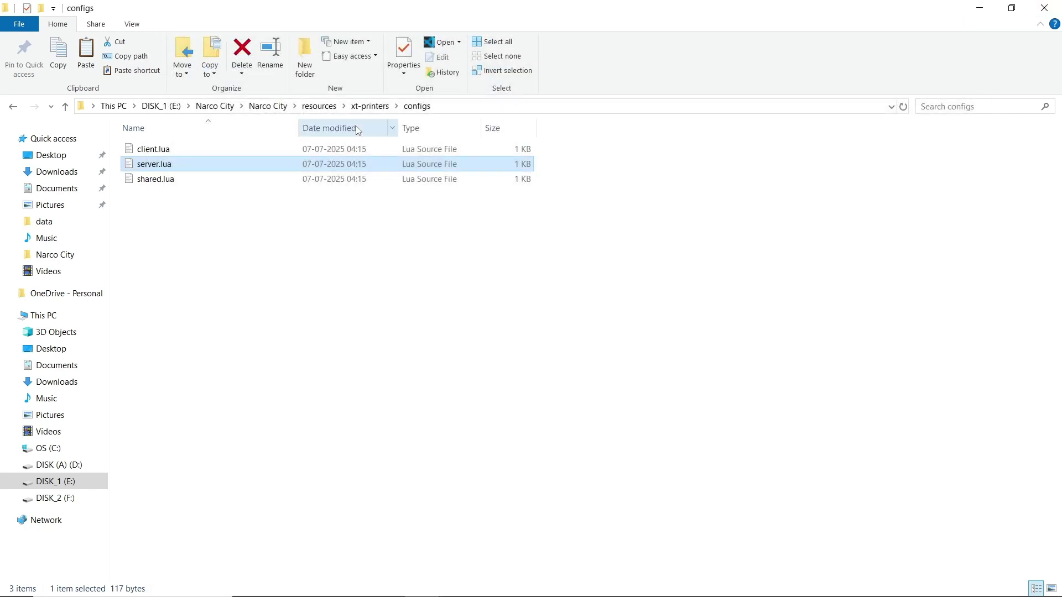
Check client.lua's maxCopies 10 and waitPerPage 1, then close it and return to xt-printers
click(321, 148)
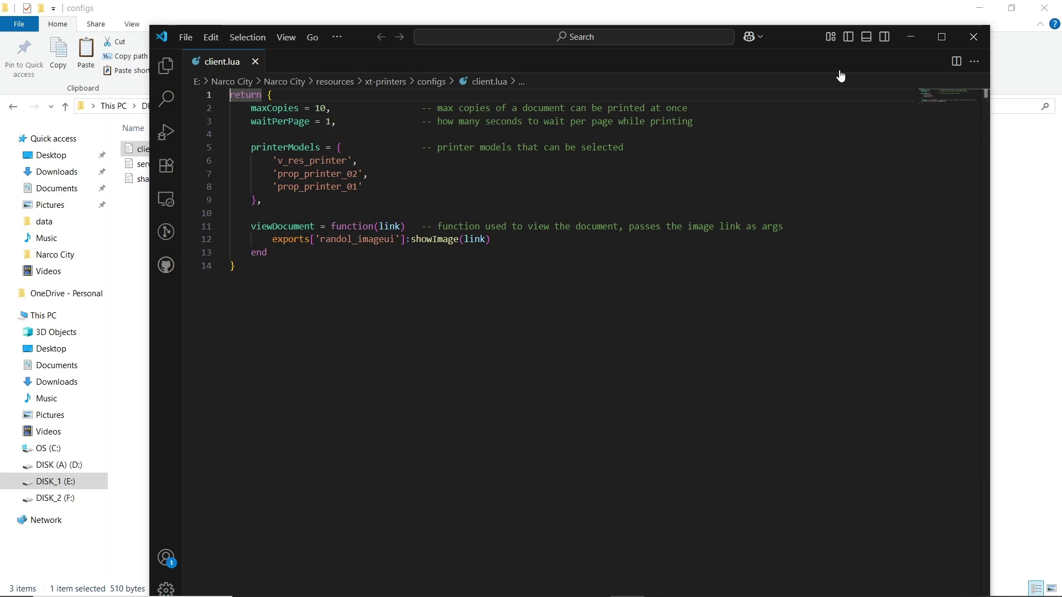
click(974, 37)
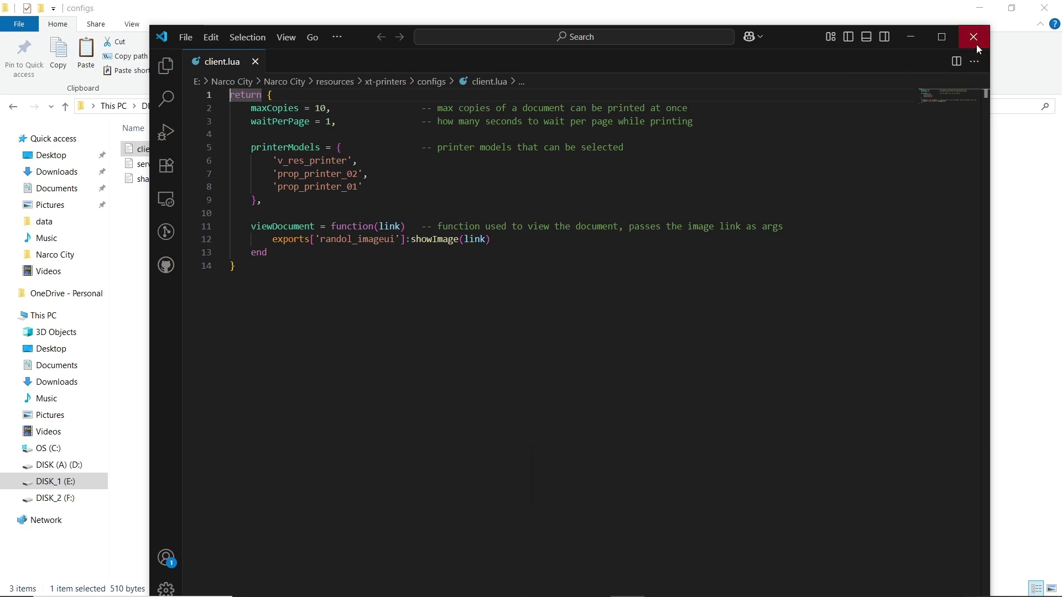
key(alt+Left)
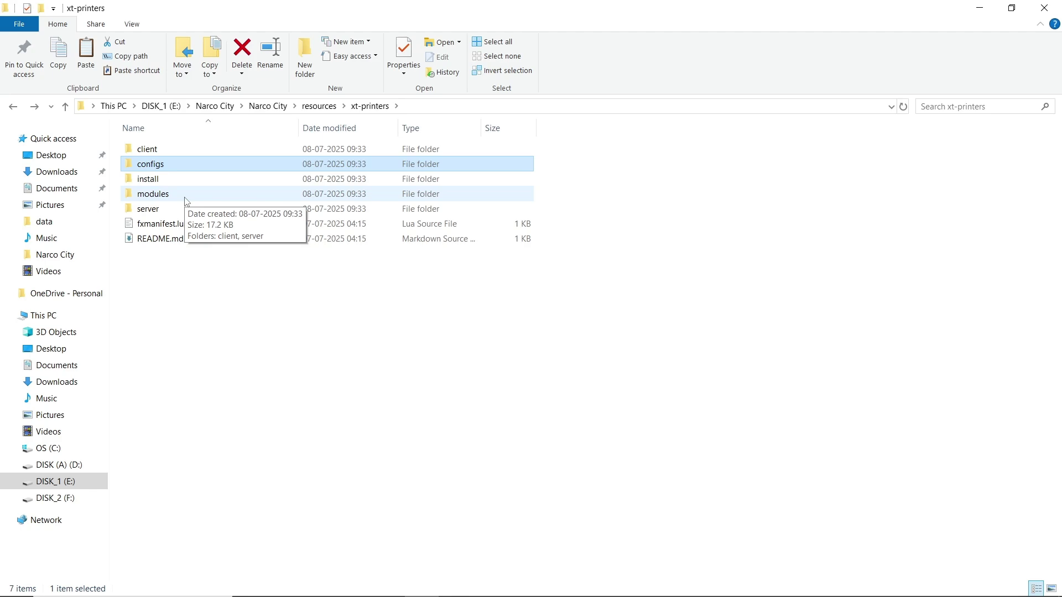
Run the /printers chat command to bring up the Choose Printer Model menu
key(BackSpace)
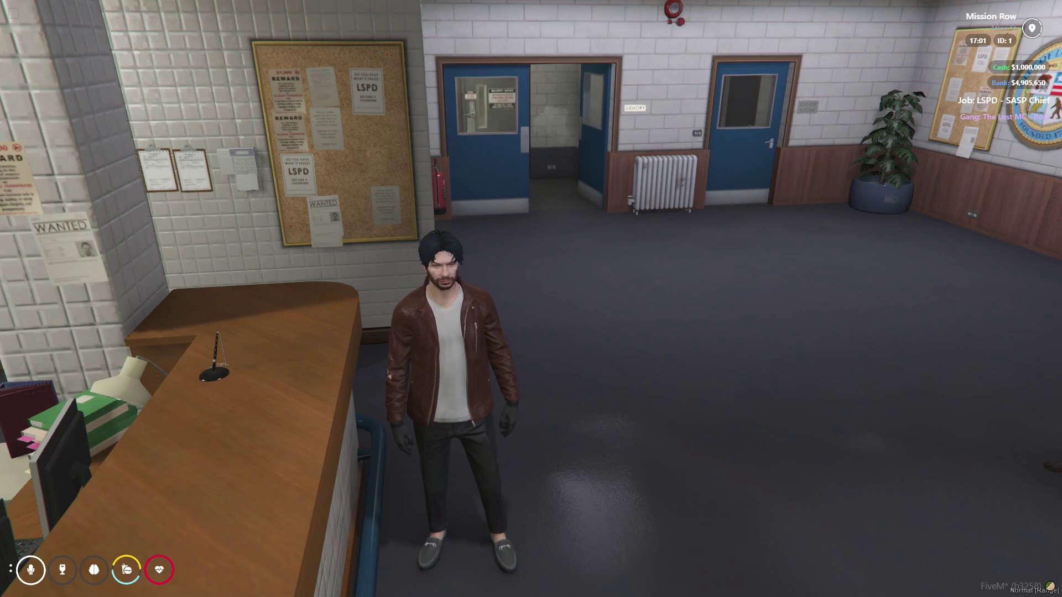
text(t/printers)
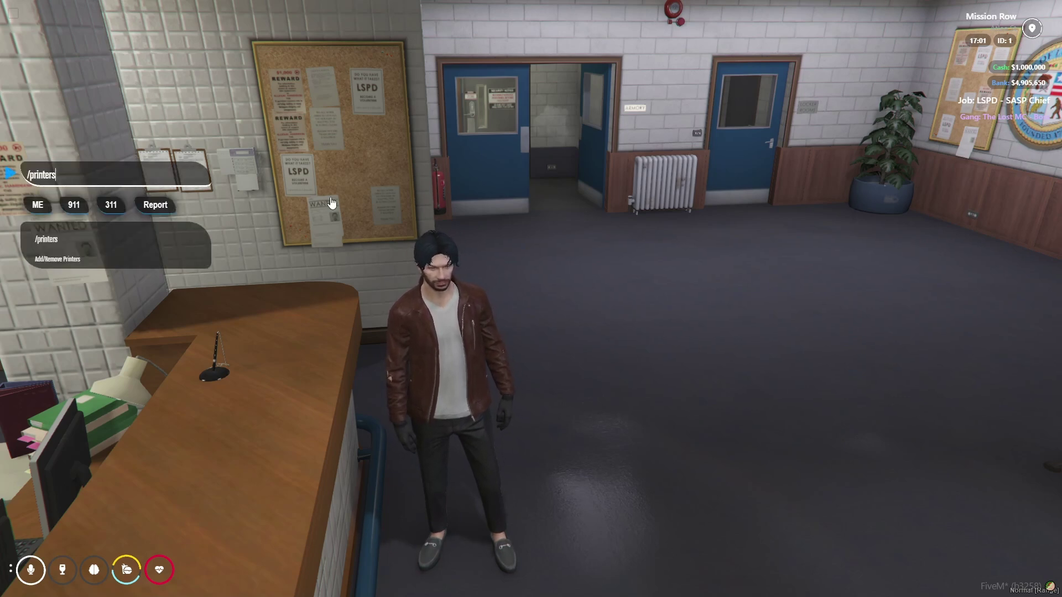
key(Return)
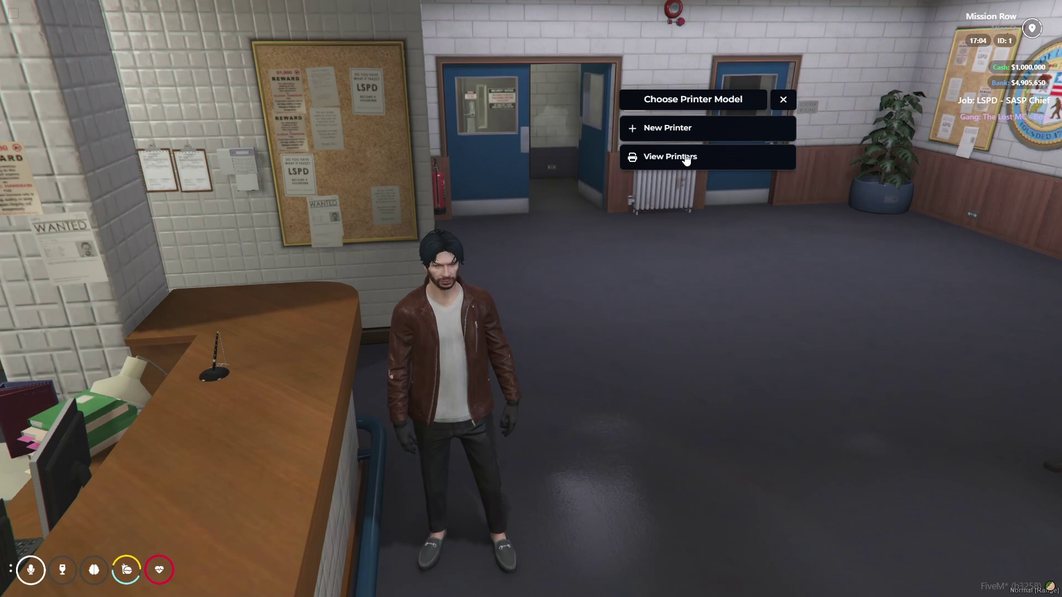
Add a new v_res_printer and set it down on the LSPD front desk counter
click(669, 128)
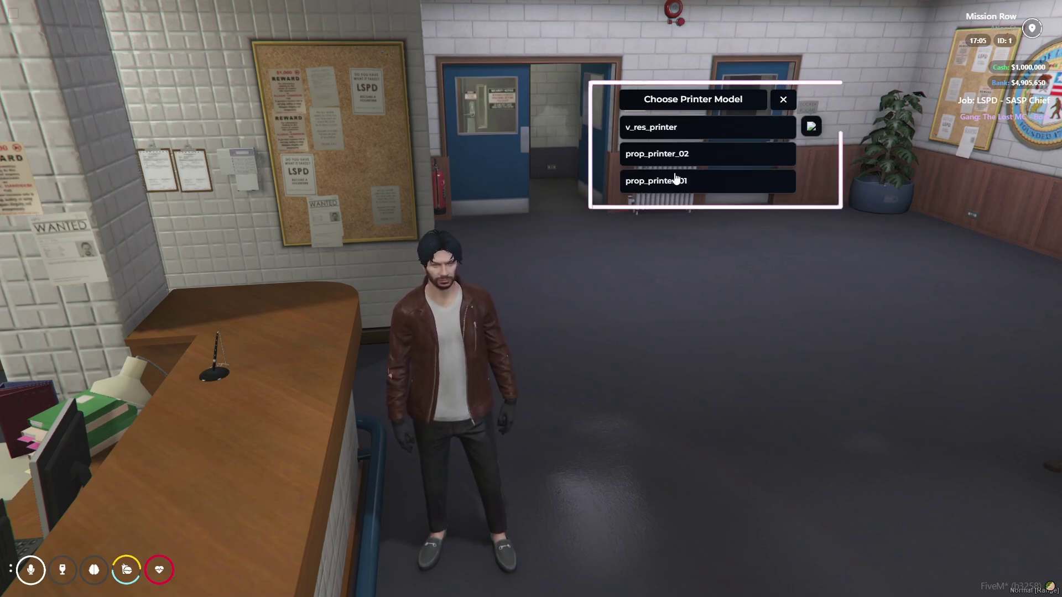
click(686, 139)
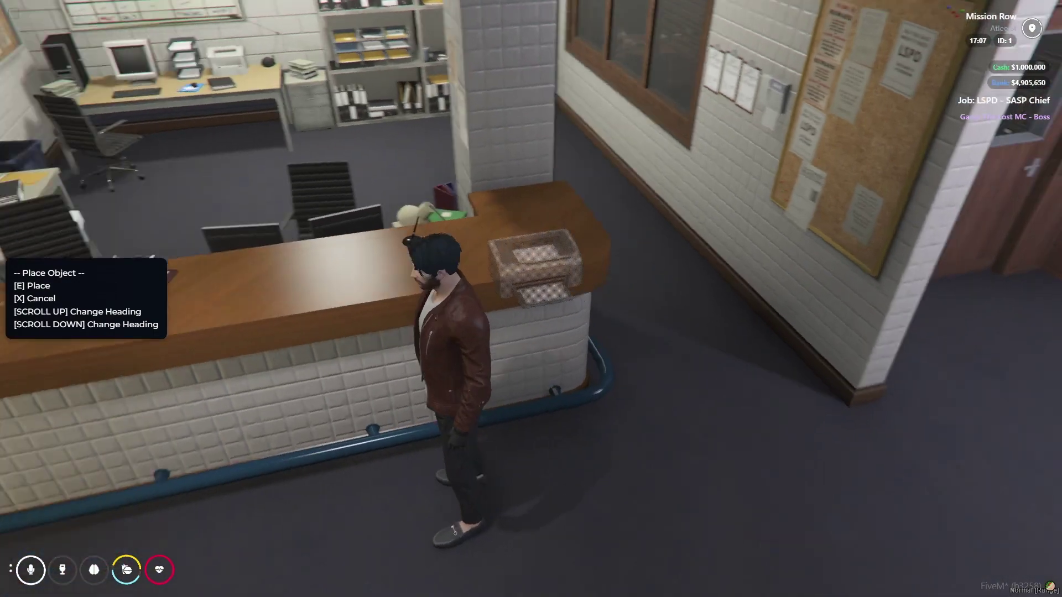
key(w)
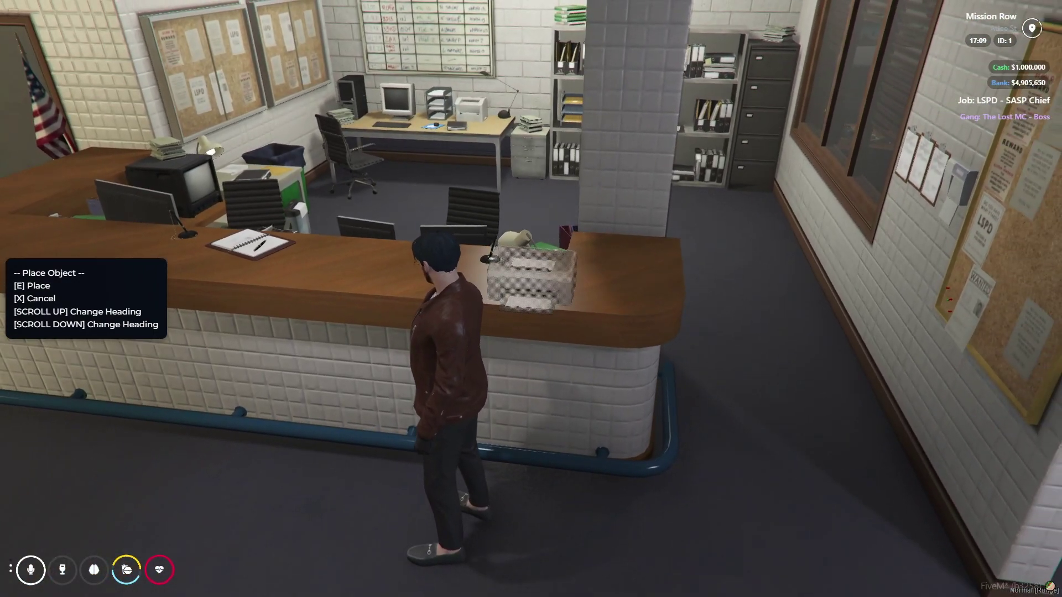
key(e)
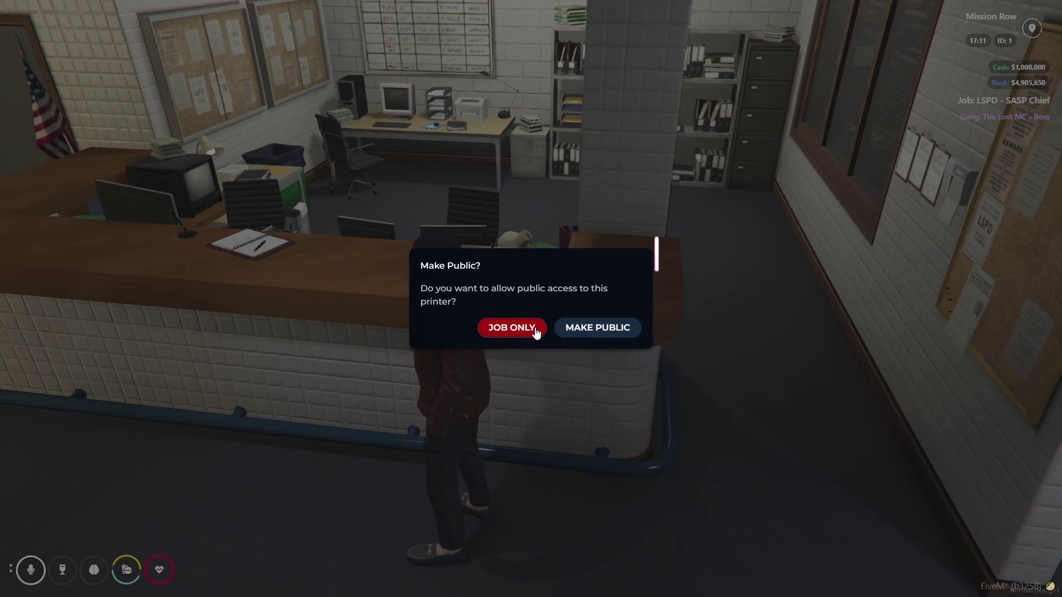
Restrict the printer to job members and open its Printer form to start a print
click(591, 330)
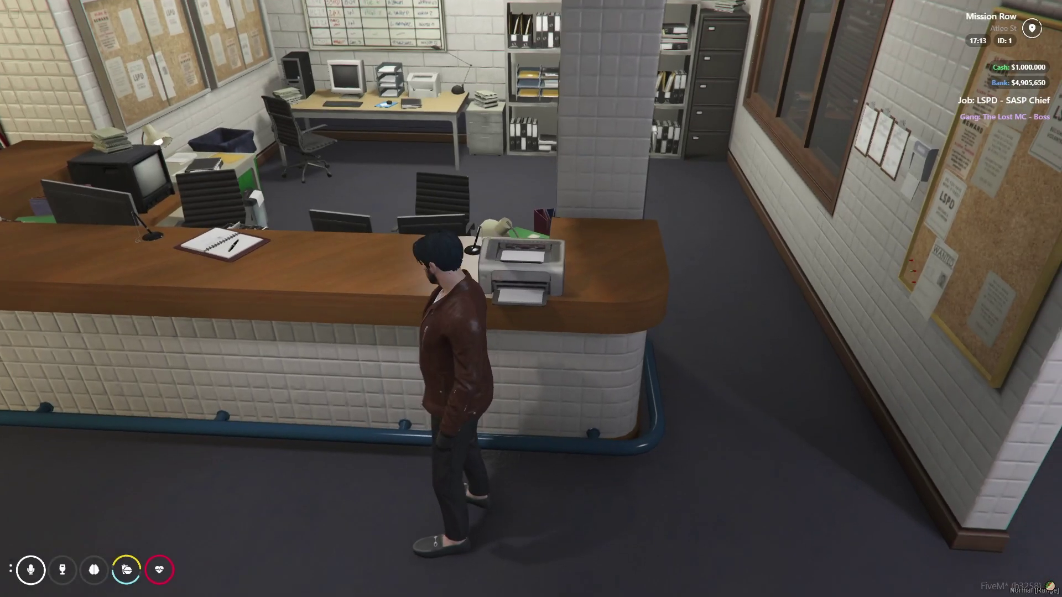
key(alt)
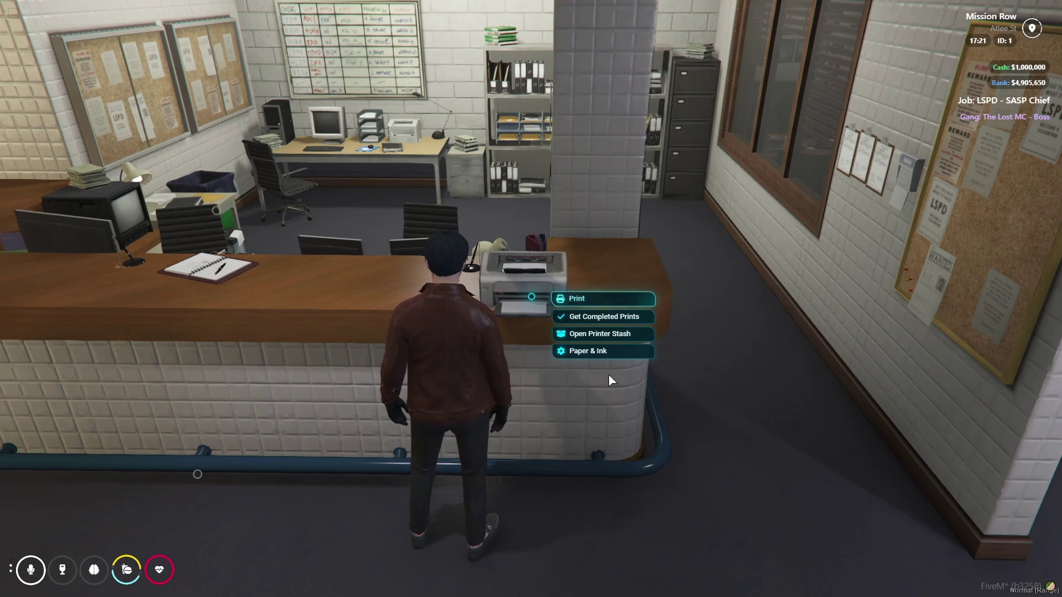
click(617, 302)
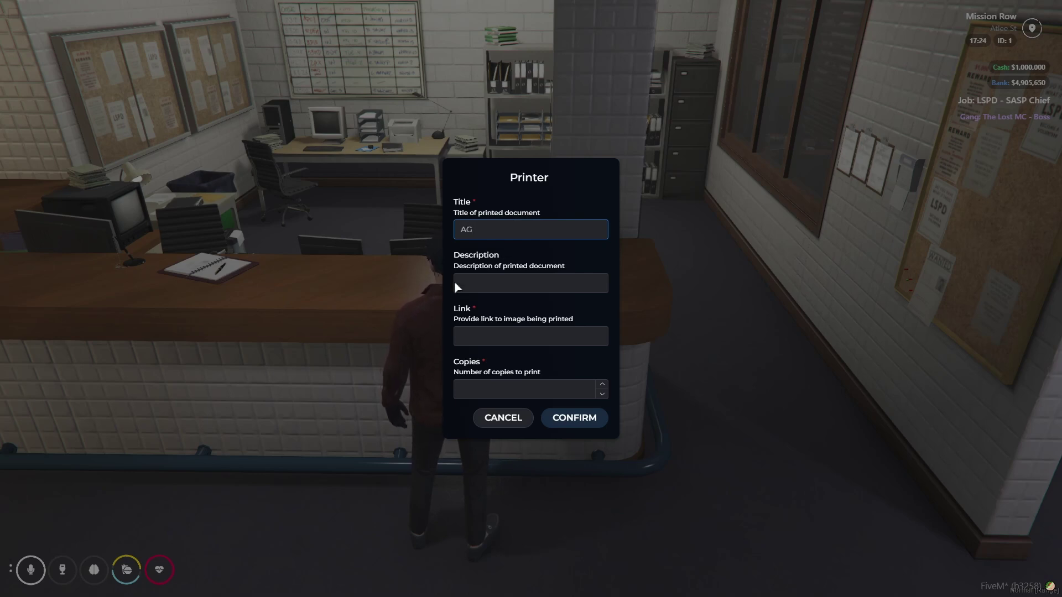
Print 3 copies of the AG document with description 'test' and the pasted Discord image link
click(469, 276)
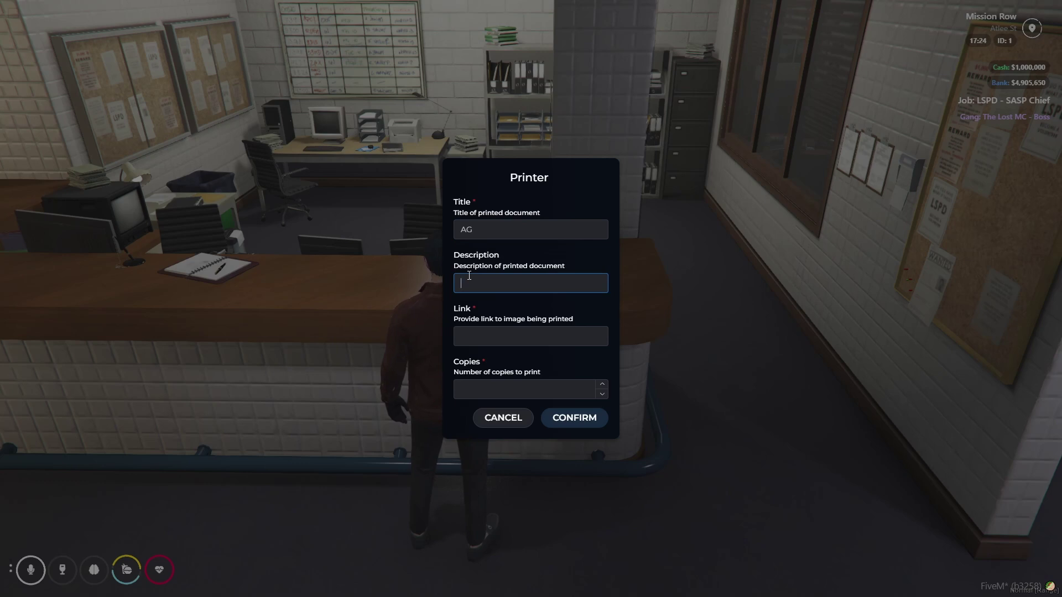
click(545, 334)
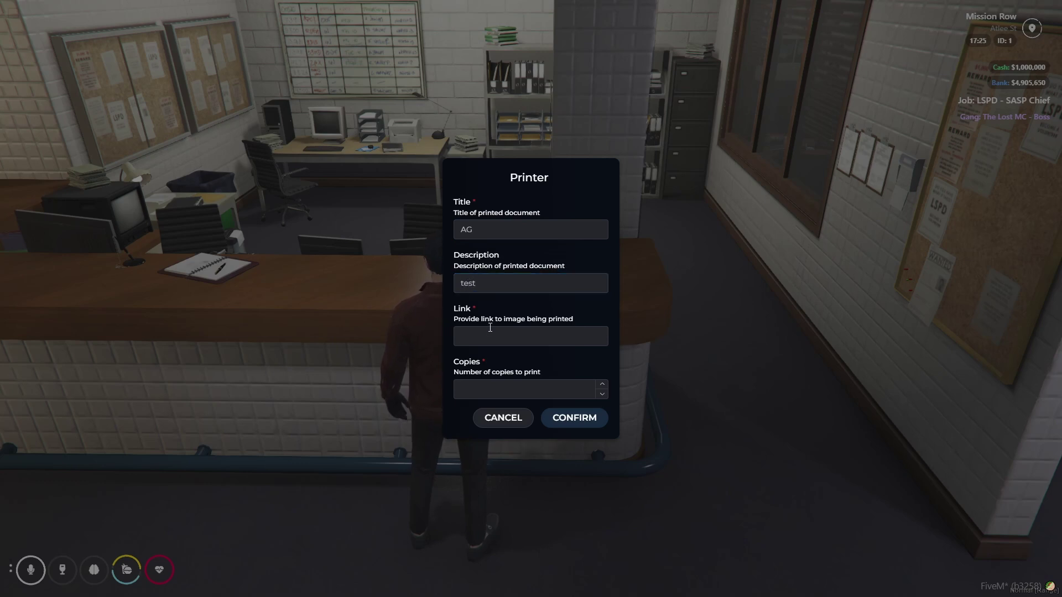
key(ctrl+v)
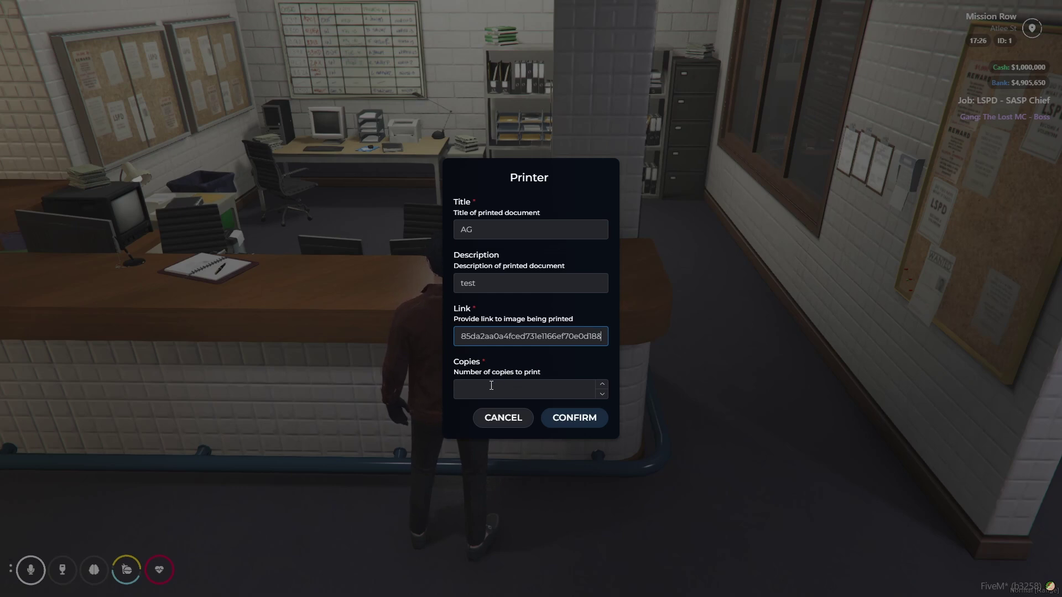
click(515, 388)
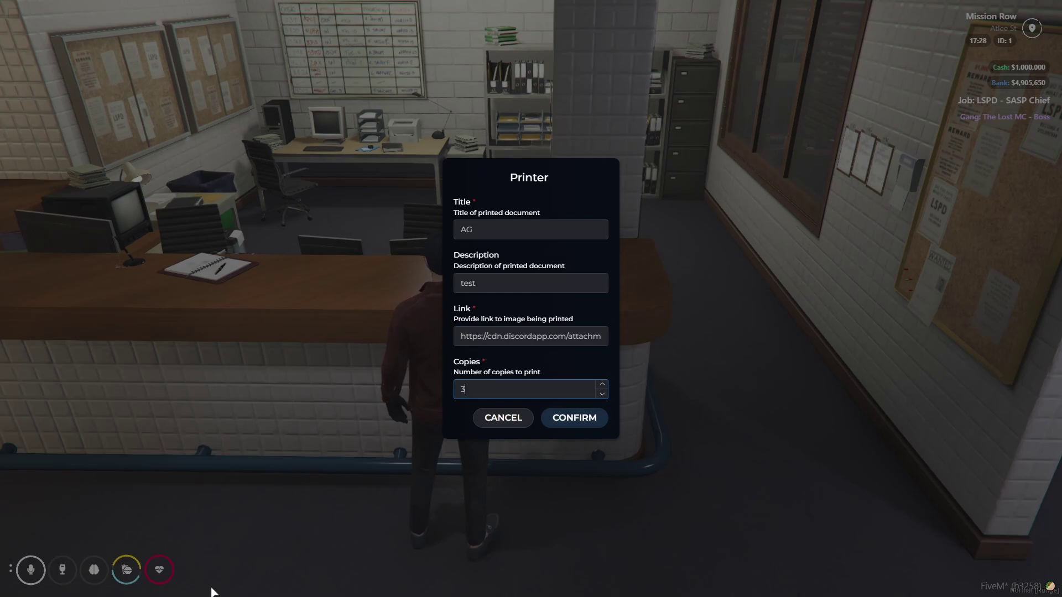
click(573, 418)
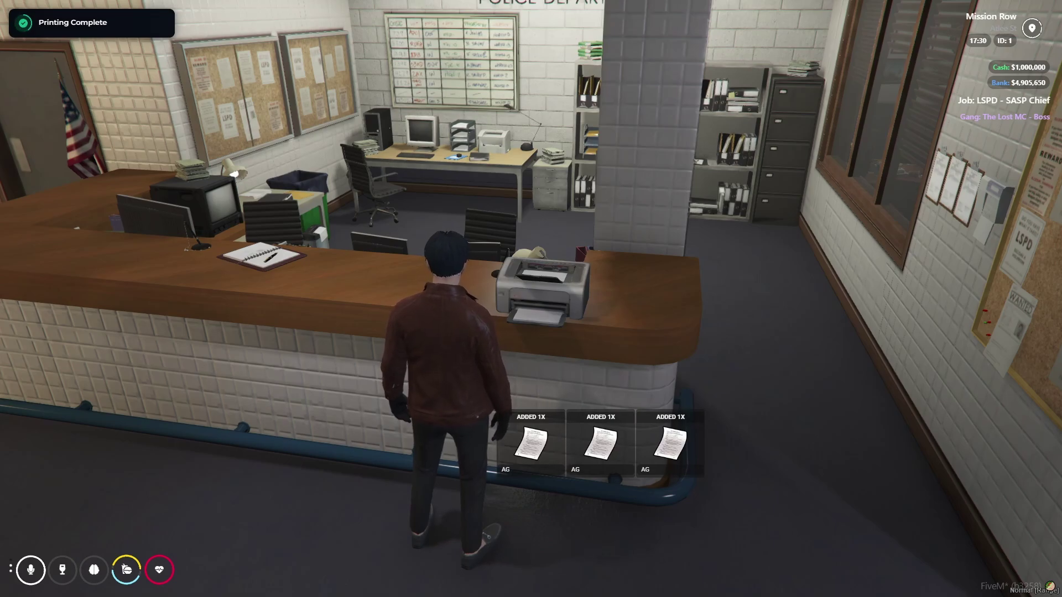
Check the inventory for the printed AG document copies
key(Tab)
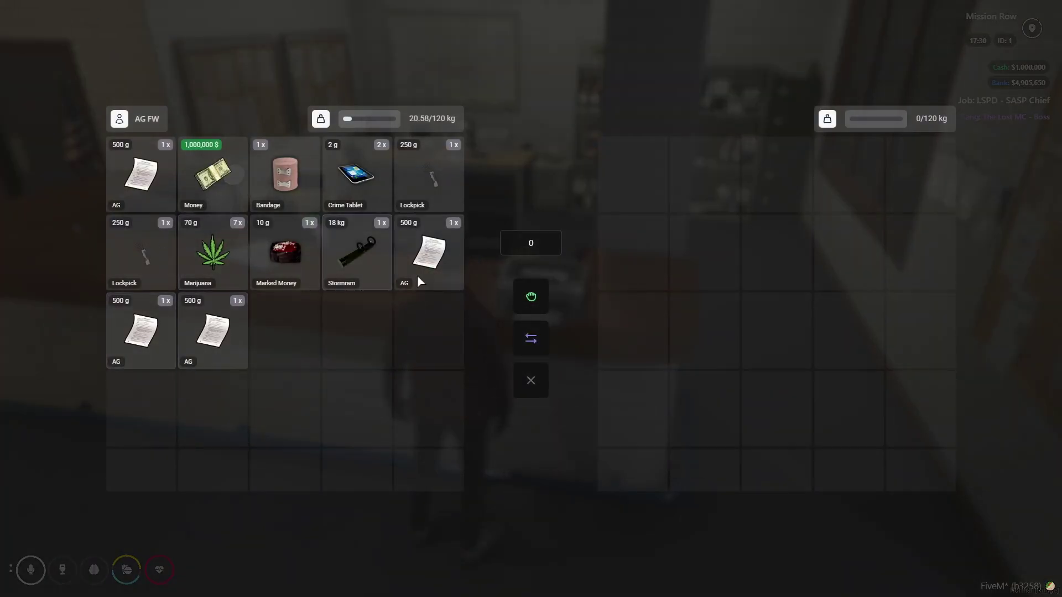
mouse_move(416, 246)
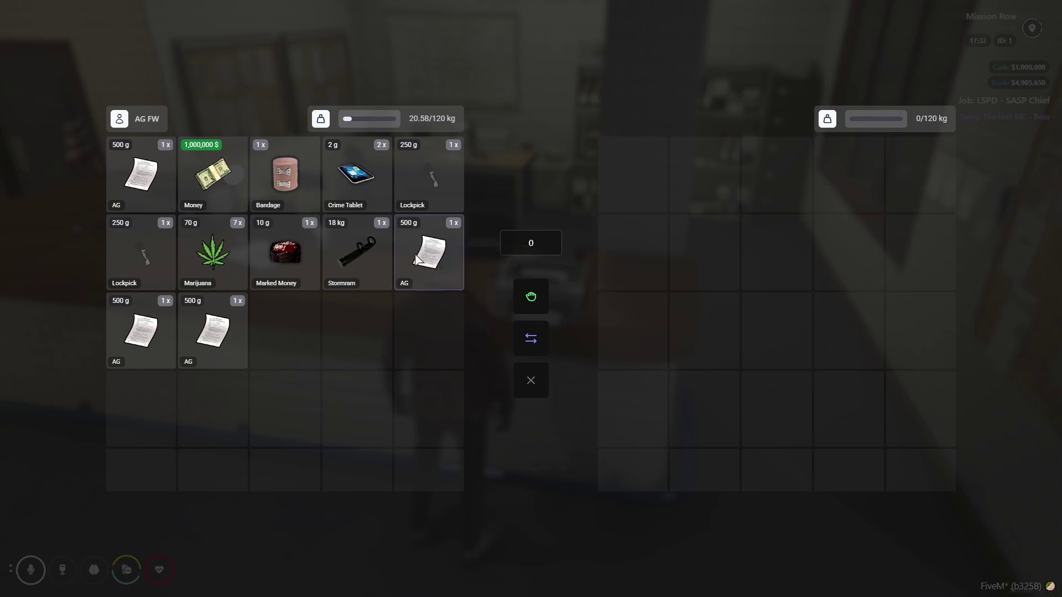
key(Escape)
Put an AG document into the printer stash, then view paper and ink levels (7 pages, 97% ink)
key(alt)
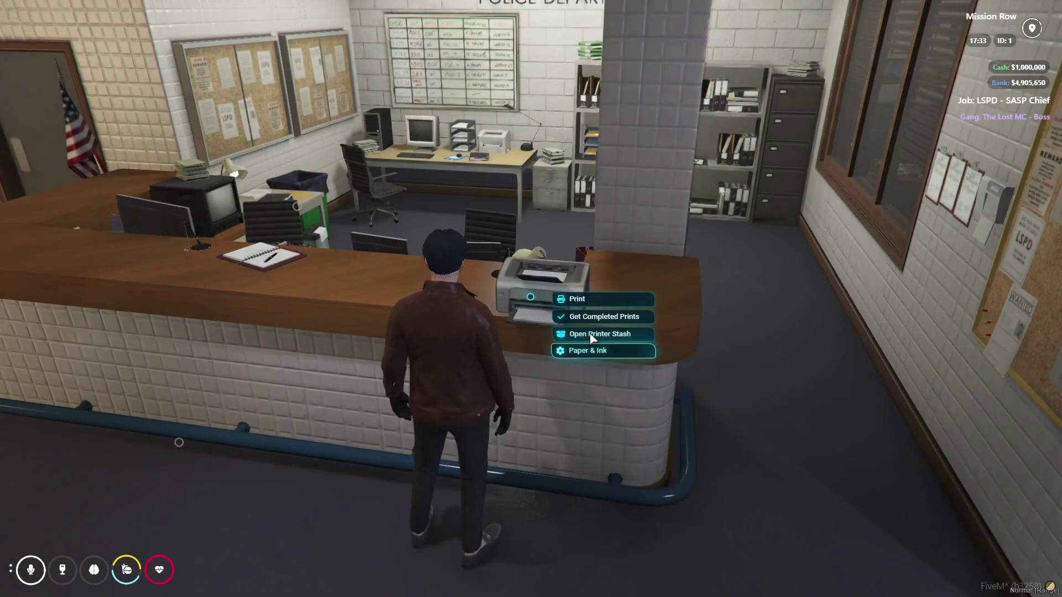
click(606, 332)
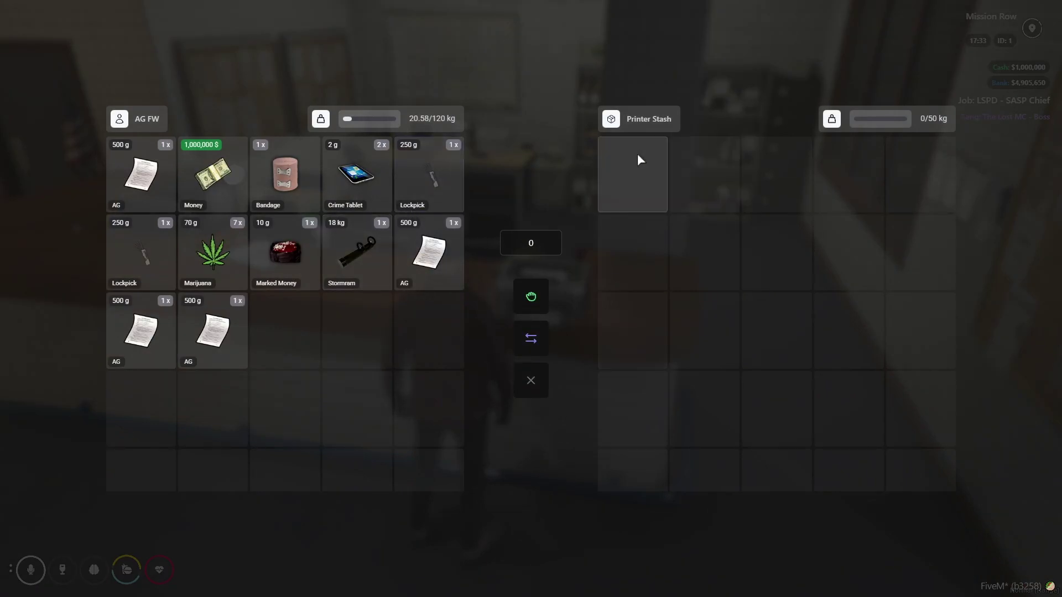
drag(141, 174, 636, 177)
key(Escape)
key(alt)
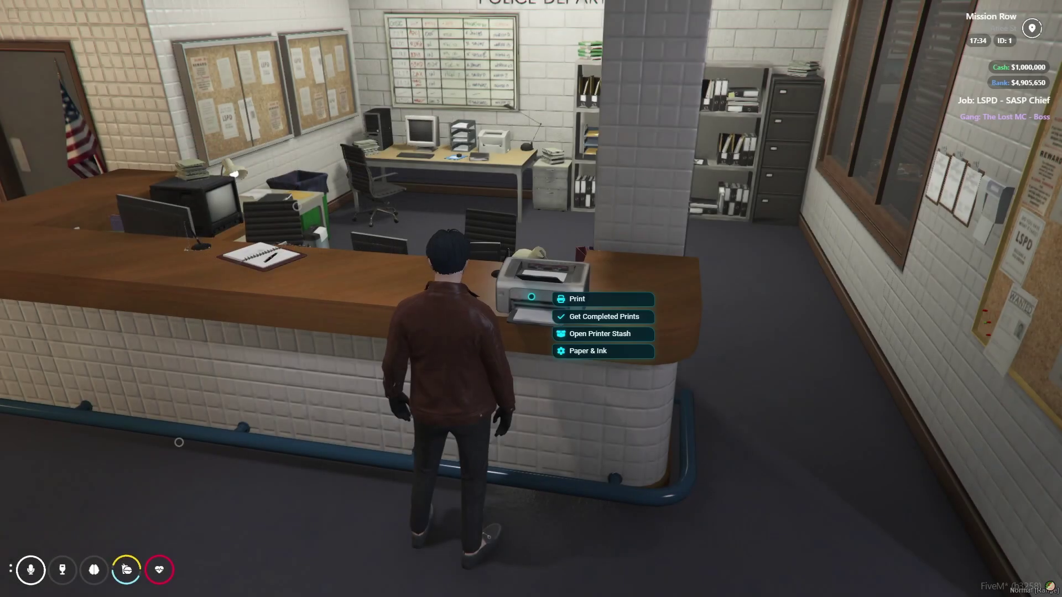
click(596, 355)
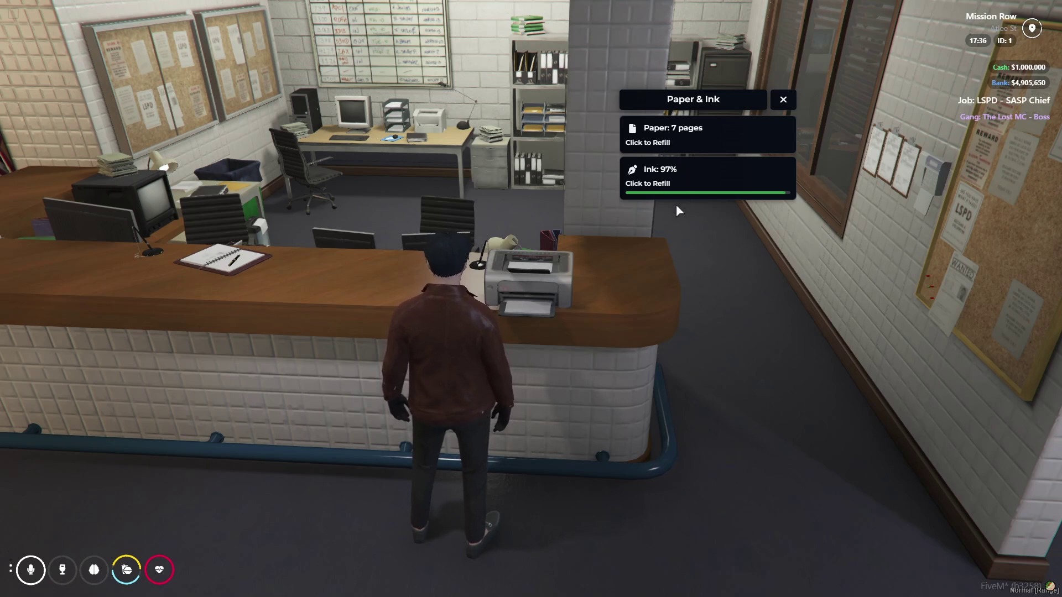
Attempt a paper refill, which fails with a Missing Items alert, then dismiss the printer options
click(684, 145)
click(540, 296)
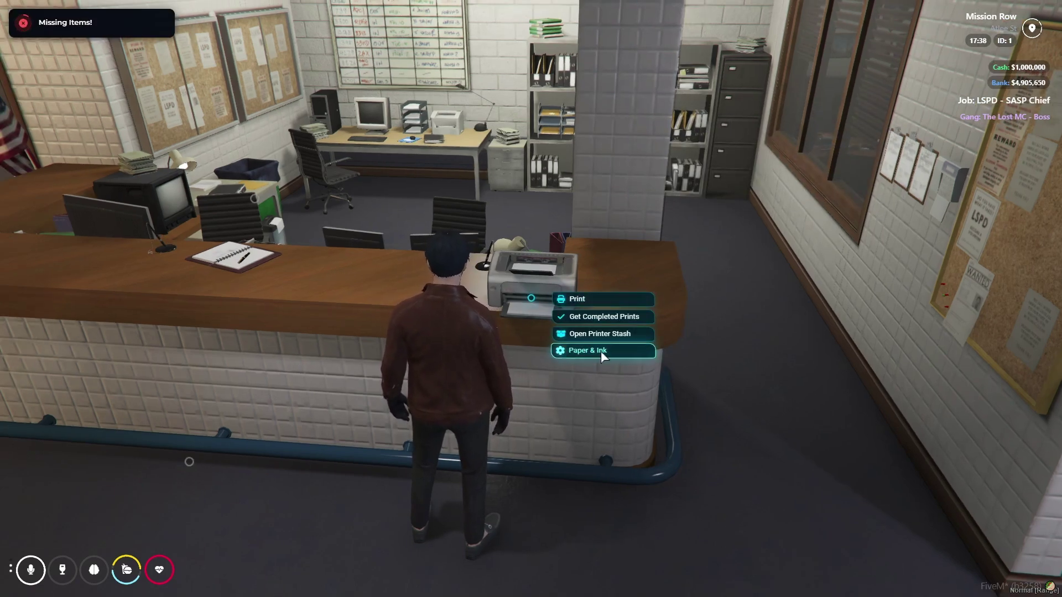
click(553, 349)
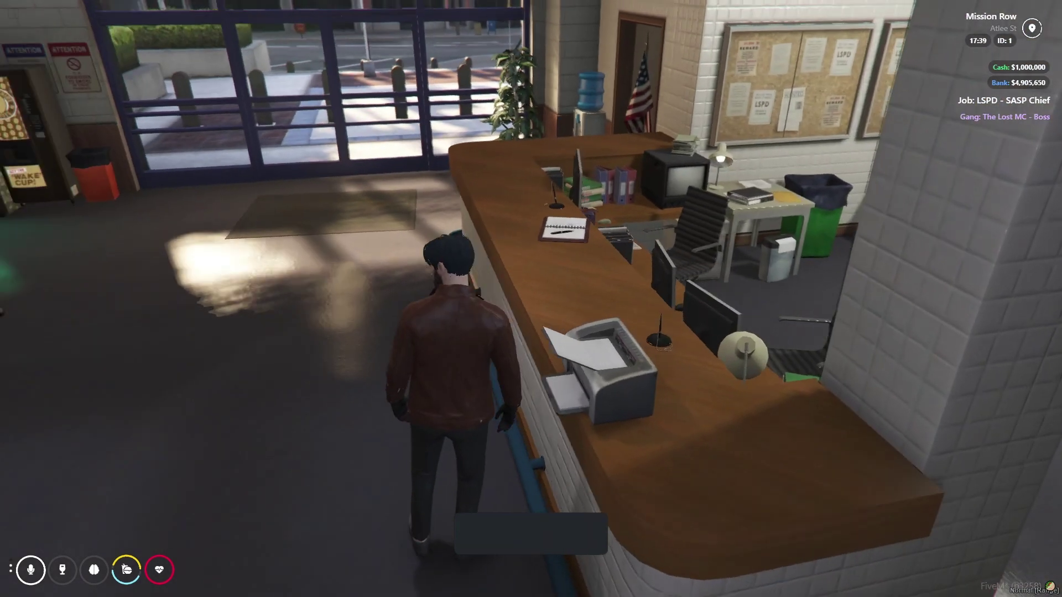